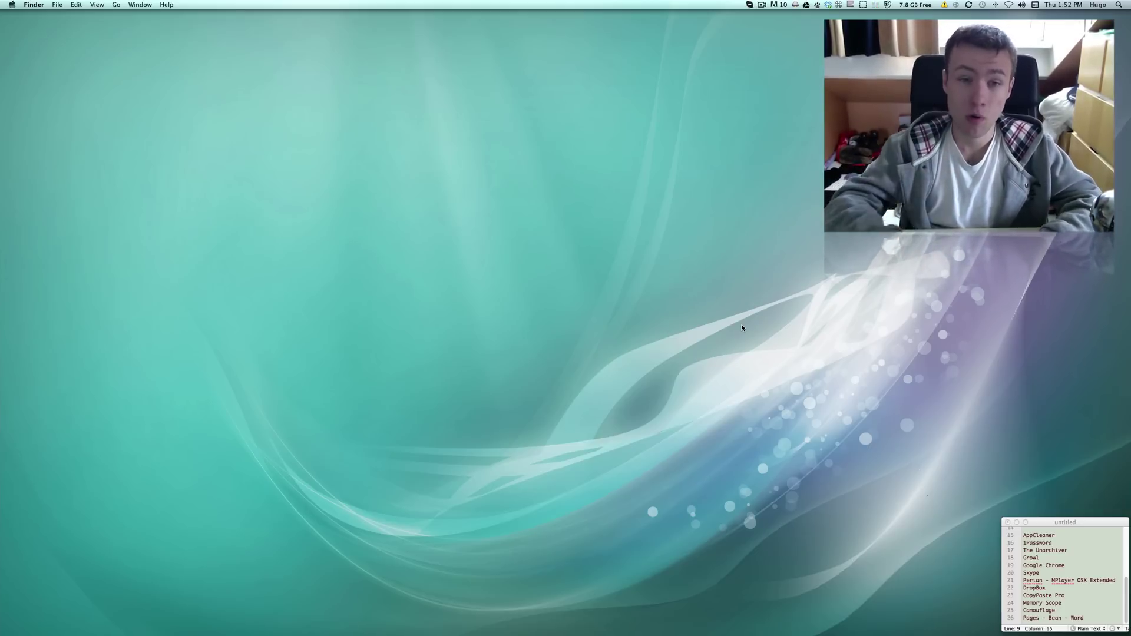
Open the Adobe Photoshop CS5.1 application folder in Finder and load the application into AppCleaner to find its related files
mouse_move(533, 625)
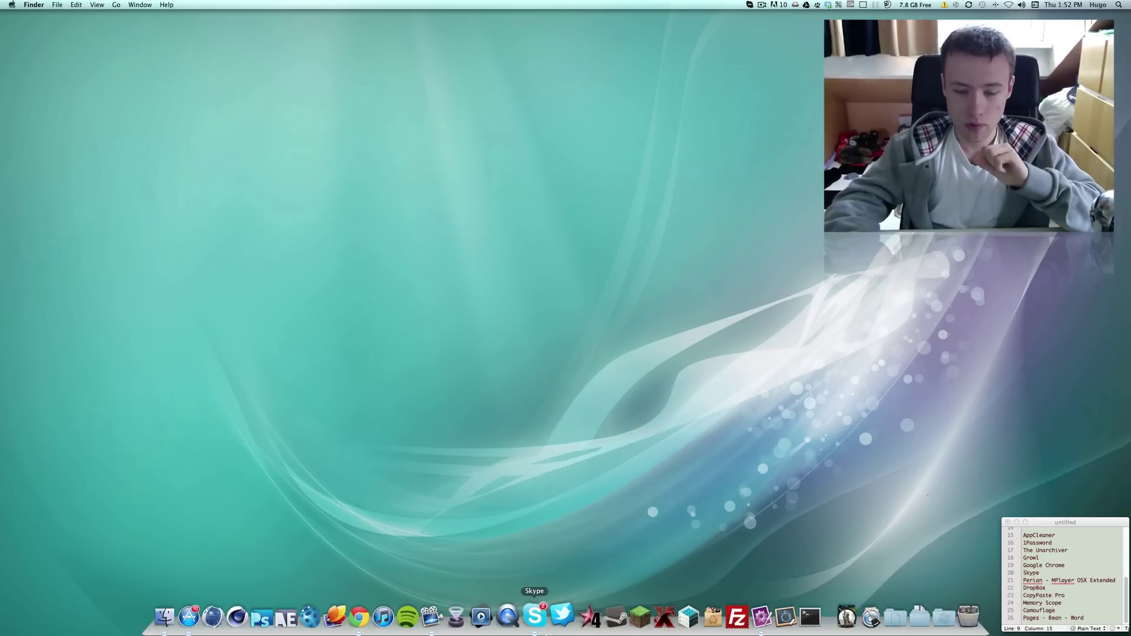
left_click(708, 618)
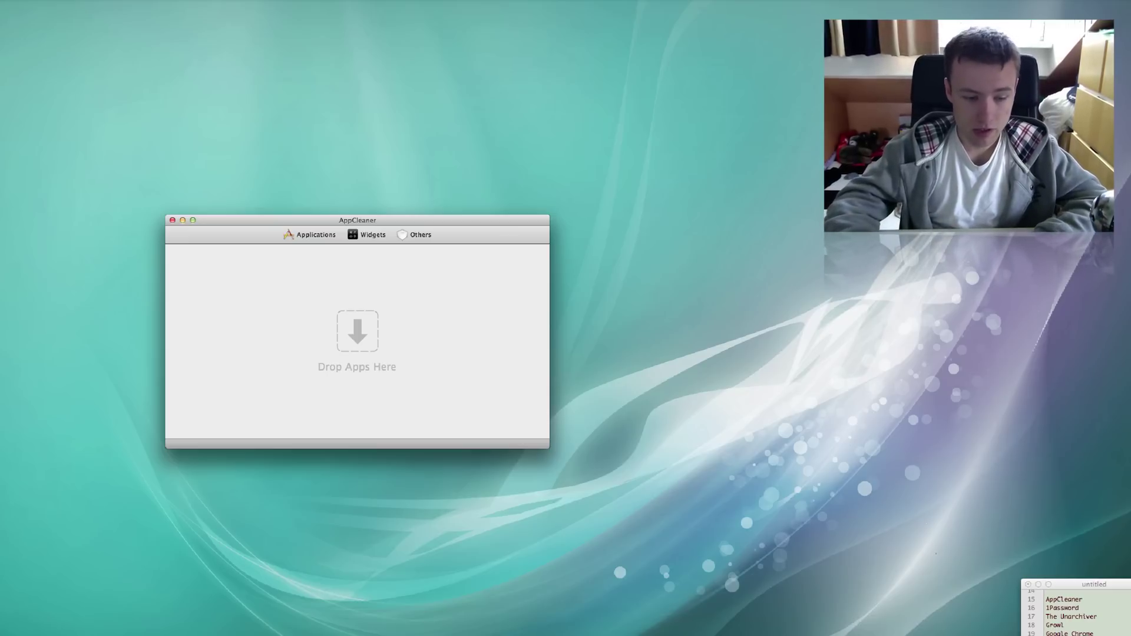
left_click(77, 635)
left_click_drag(812, 122, 837, 140)
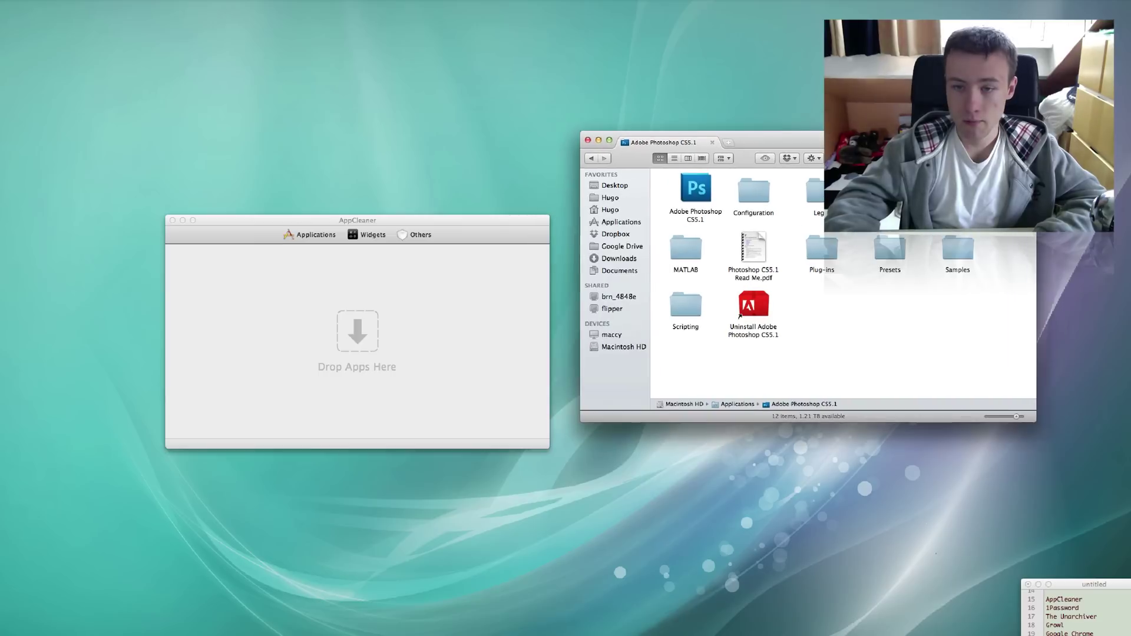
left_click(695, 191)
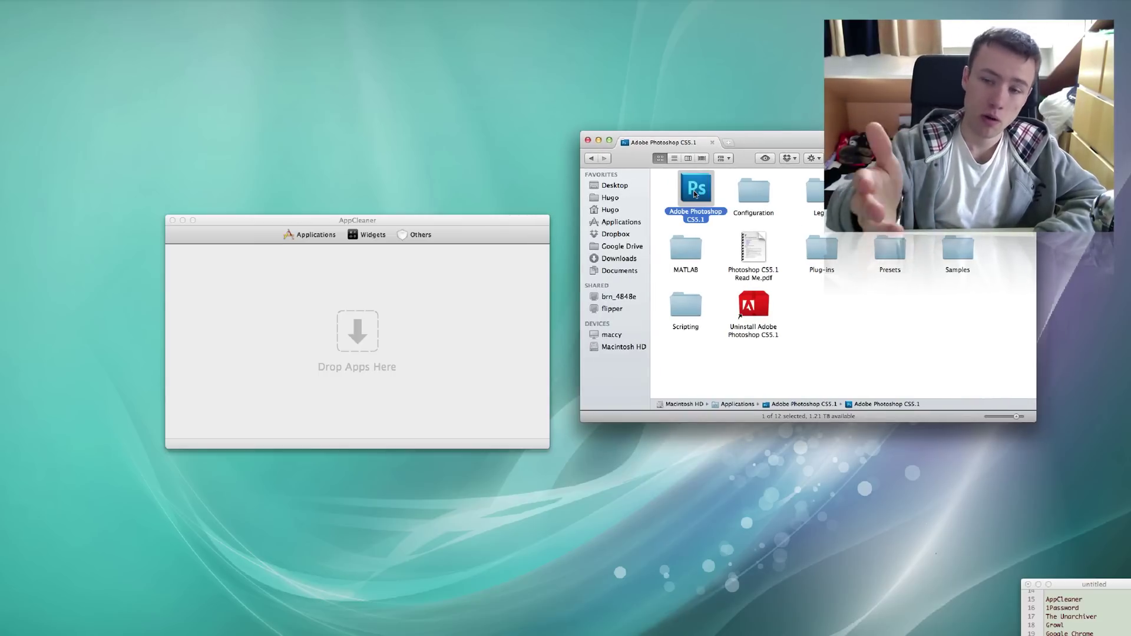
left_click_drag(695, 193, 418, 325)
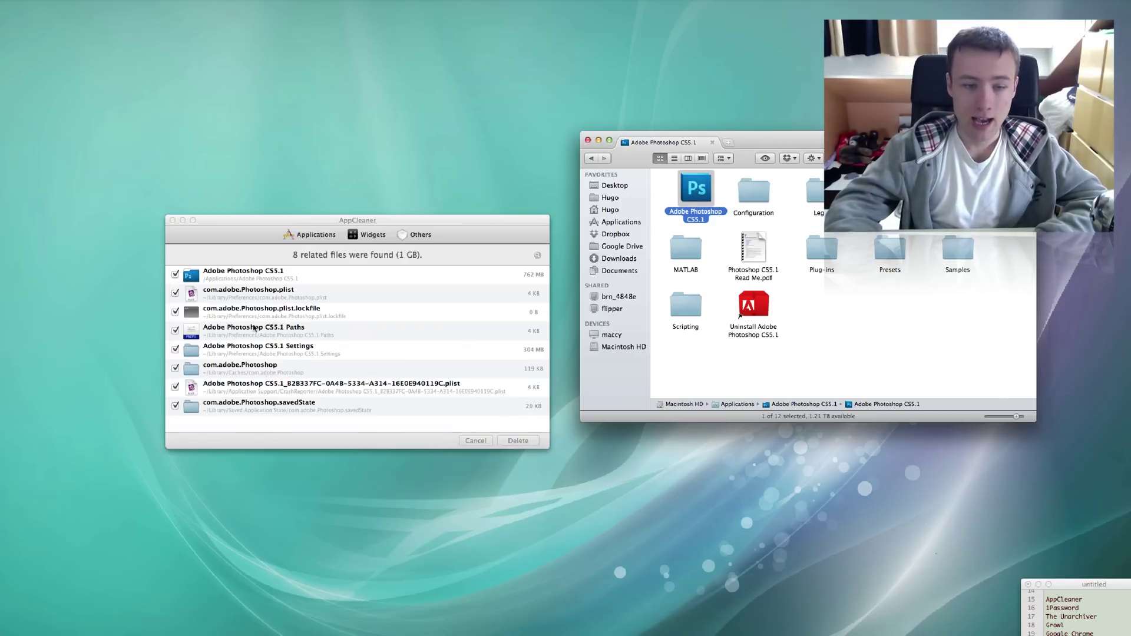
Review each related file listed for Adobe Photoshop CS5.1, from the application folder to its preferences, settings, caches and saved state
left_click(262, 285)
left_click_drag(266, 285, 281, 436)
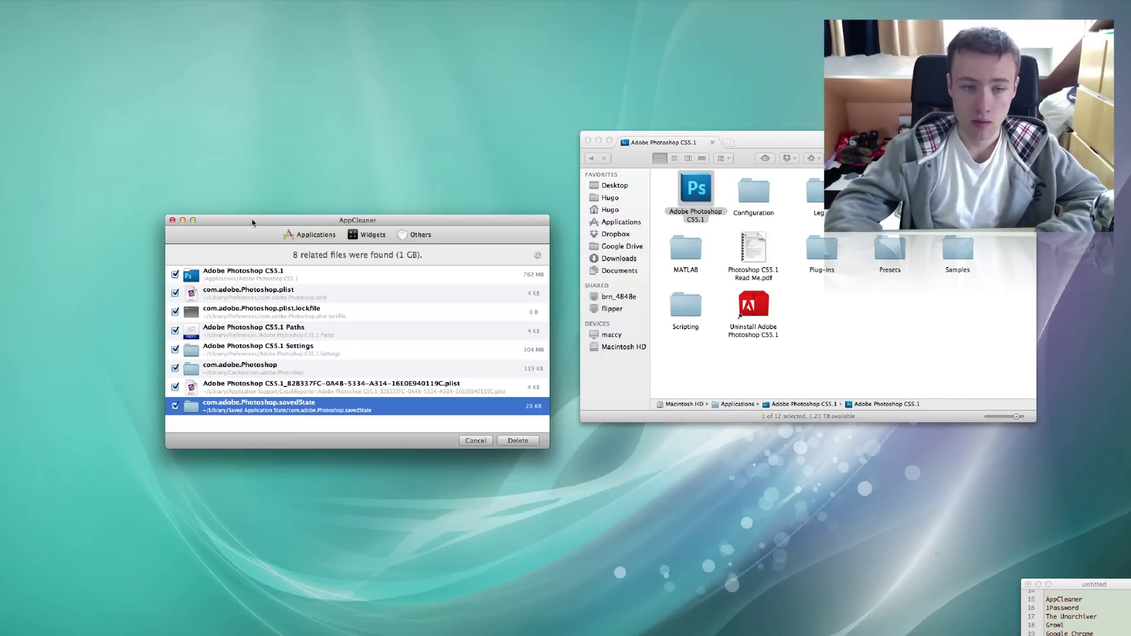
left_click(263, 280)
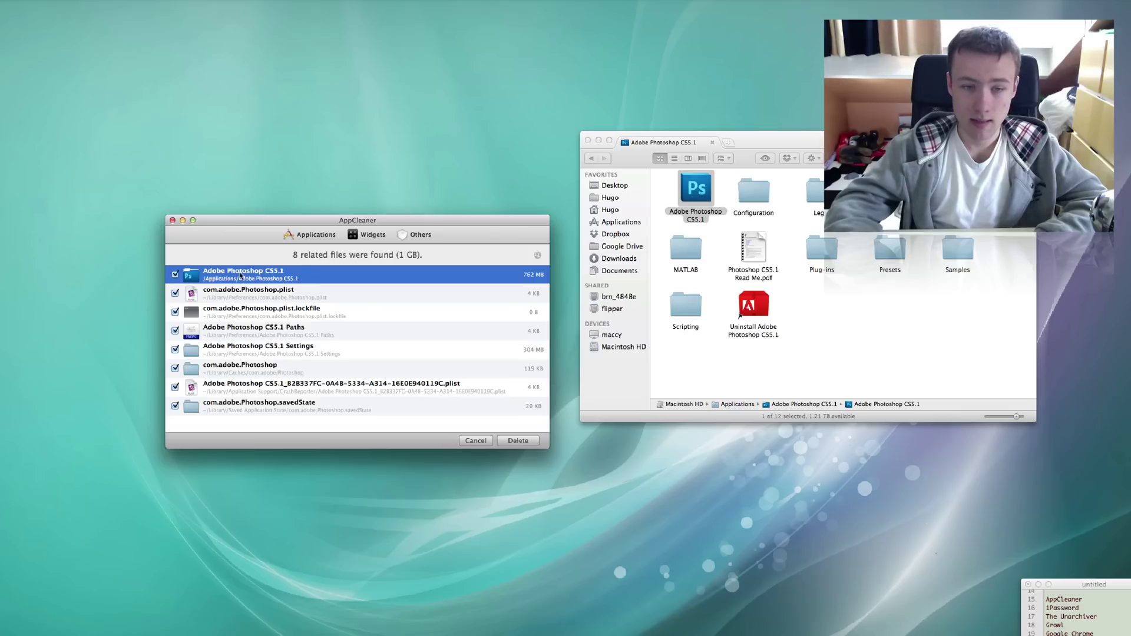
left_click(251, 299)
left_click(252, 306)
left_click(253, 329)
left_click(254, 349)
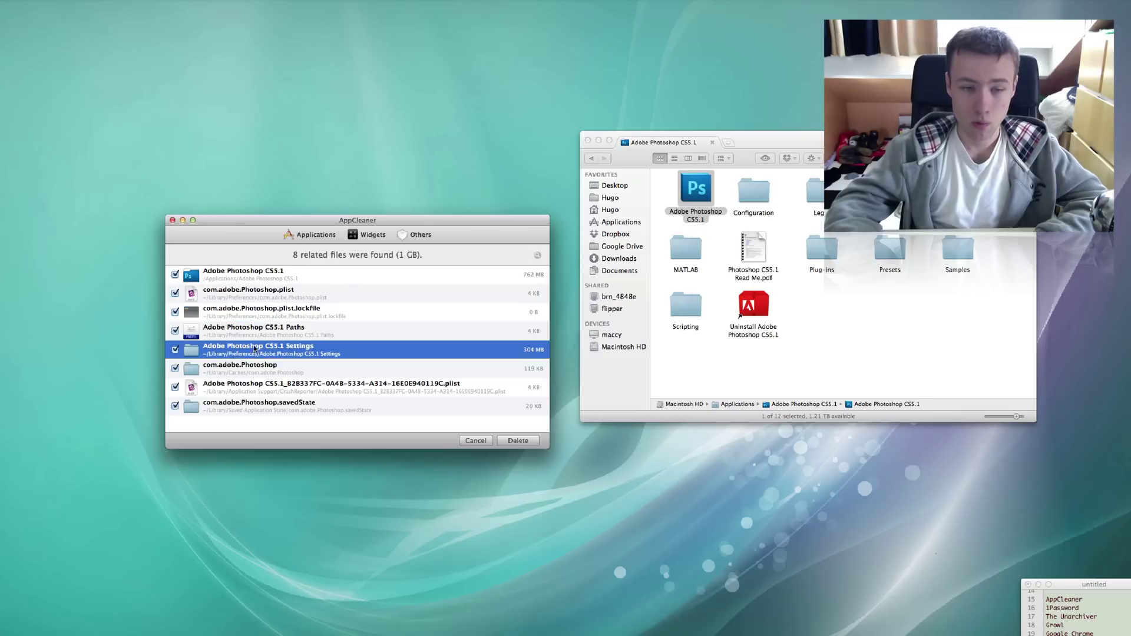
left_click(252, 368)
left_click(252, 388)
left_click(246, 405)
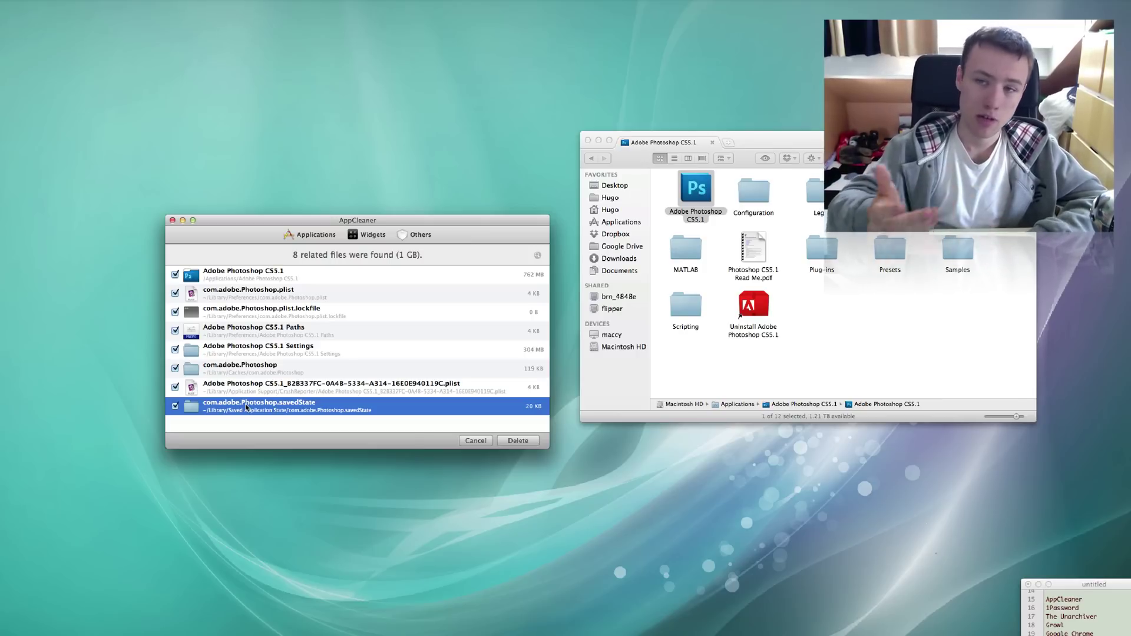
Delete Adobe Photoshop CS5.1 with all its related files and close the AppCleaner and Finder windows
left_click(517, 440)
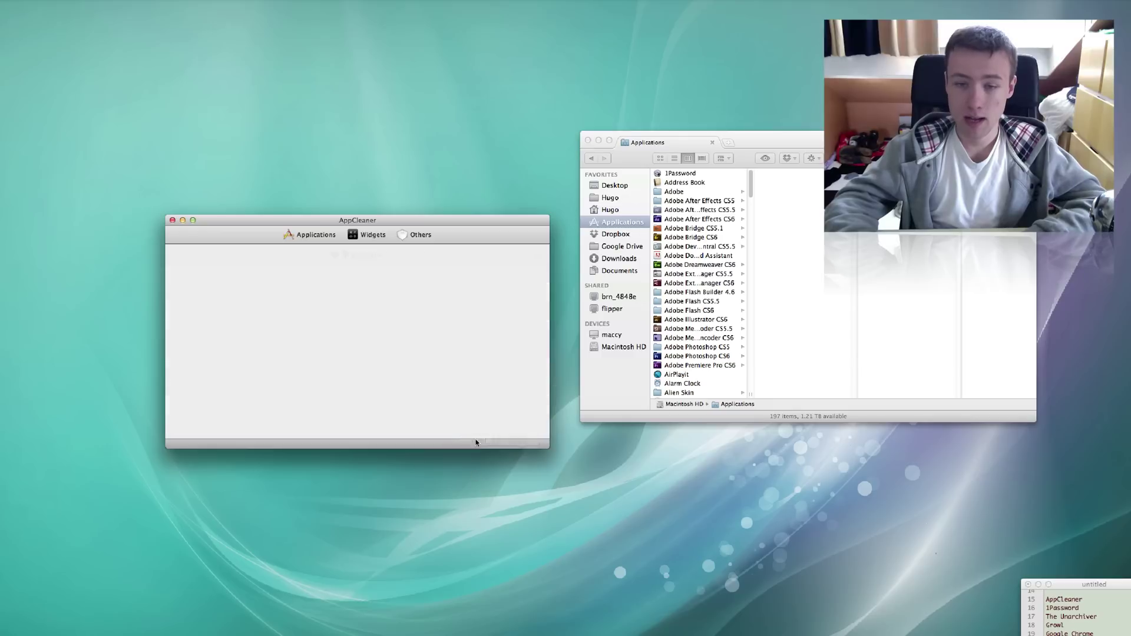
left_click(172, 221)
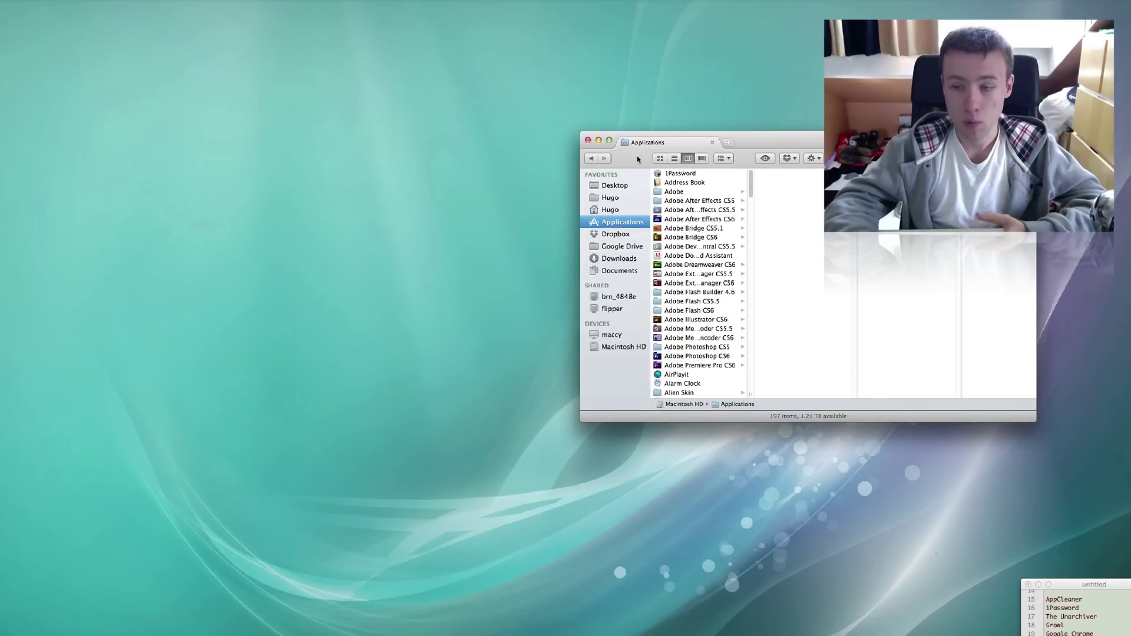
left_click(588, 140)
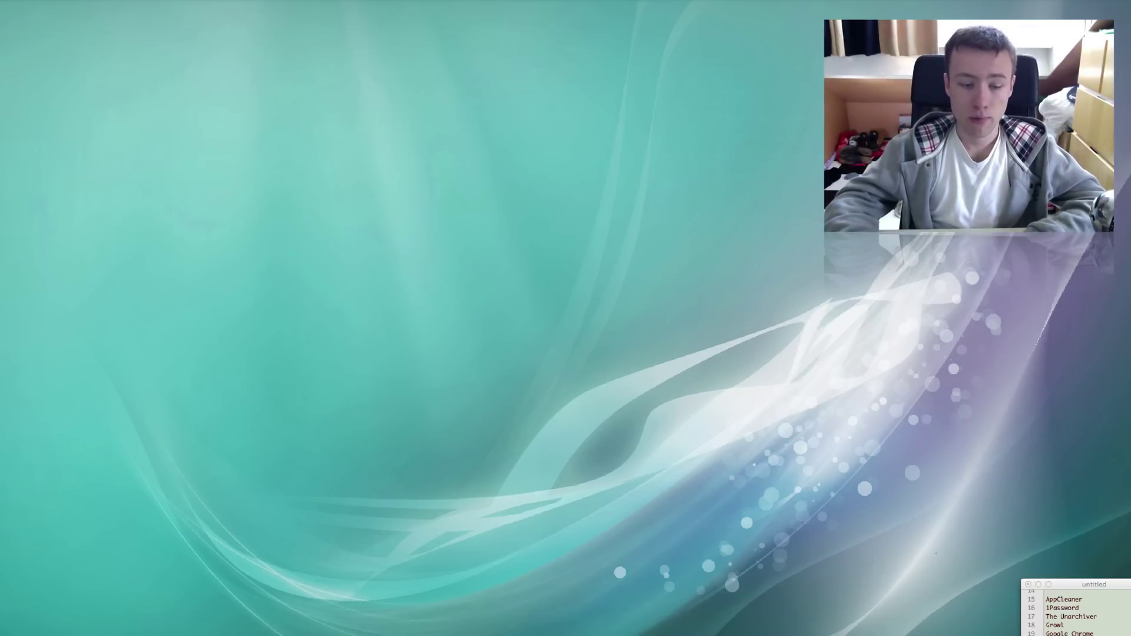
Open 1Password and unlock the vault with the master password
left_click(268, 633)
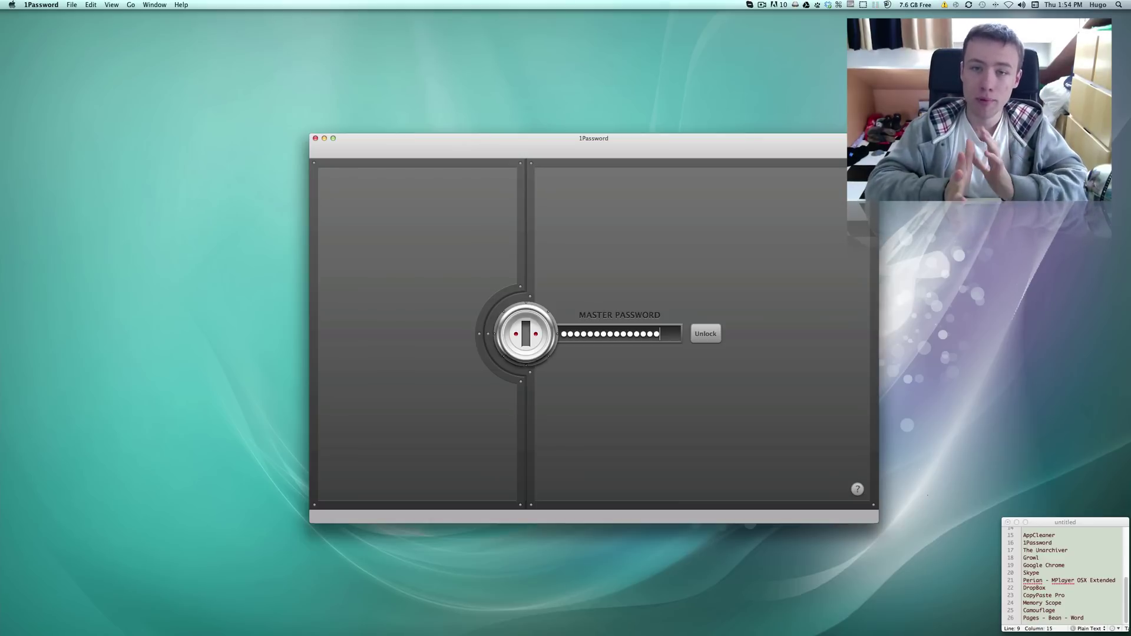
key("Return")
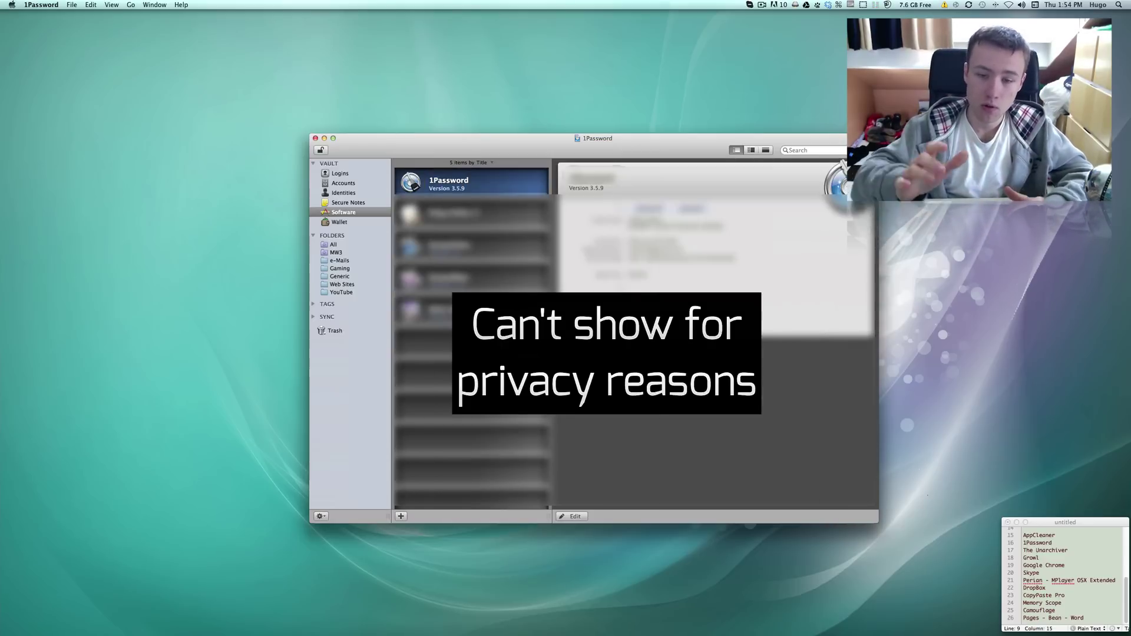
Browse the vault's Logins, Identities, Software and Secure Notes categories
left_click(355, 172)
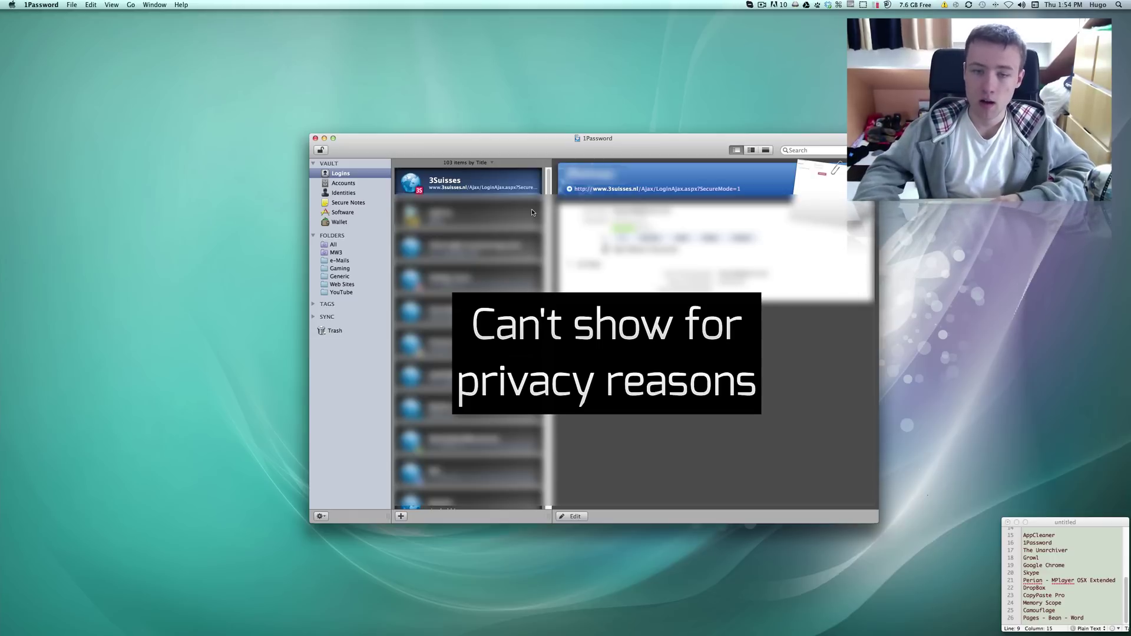
left_click_drag(547, 185, 544, 245)
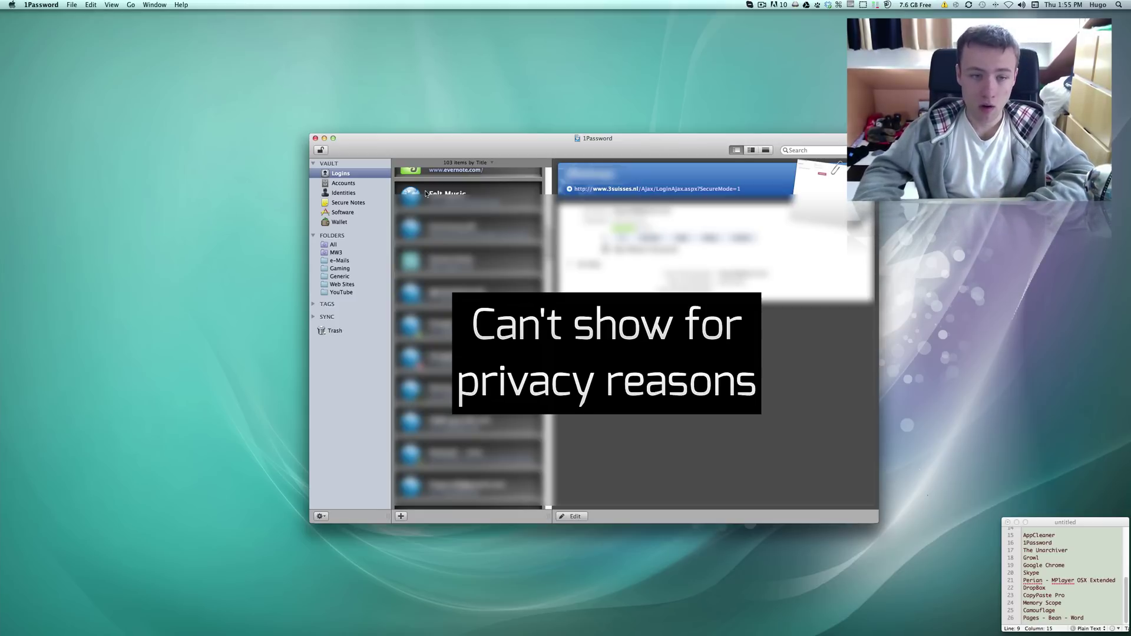
left_click(344, 193)
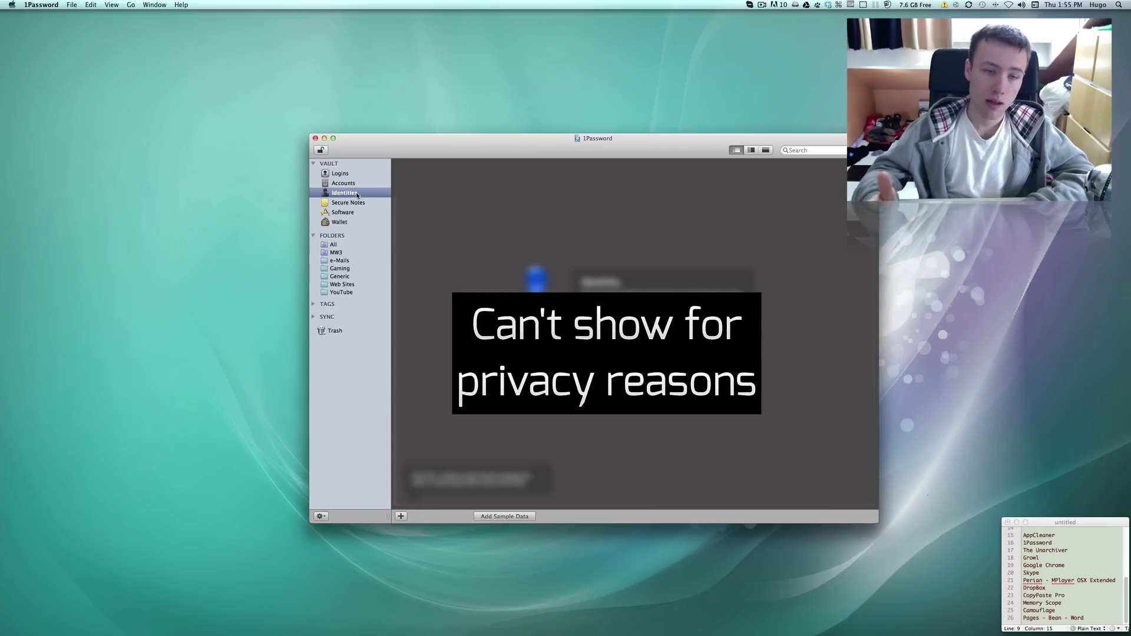
left_click(343, 213)
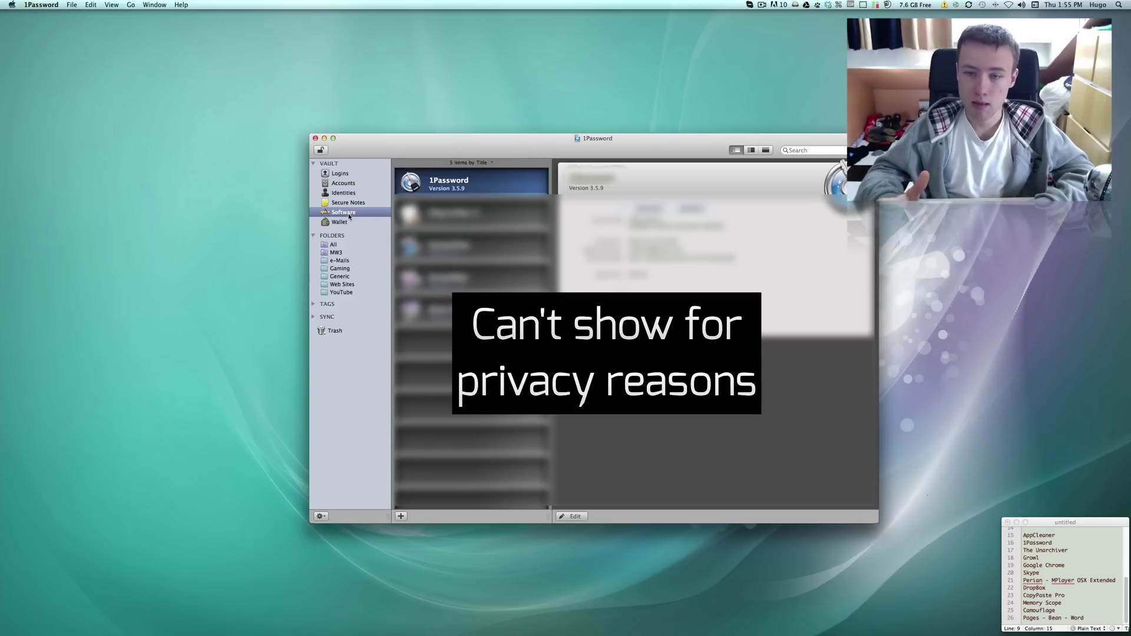
left_click(368, 204)
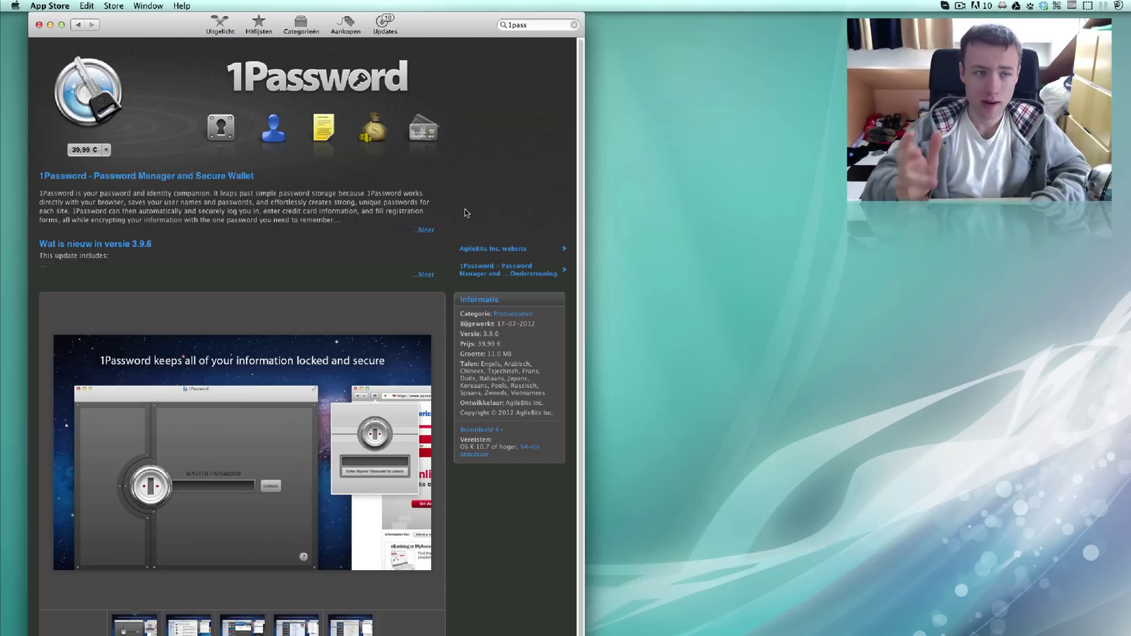
Return to the App Store results for "1pass", open the Keeper page and view its second preview screenshot
left_click(77, 25)
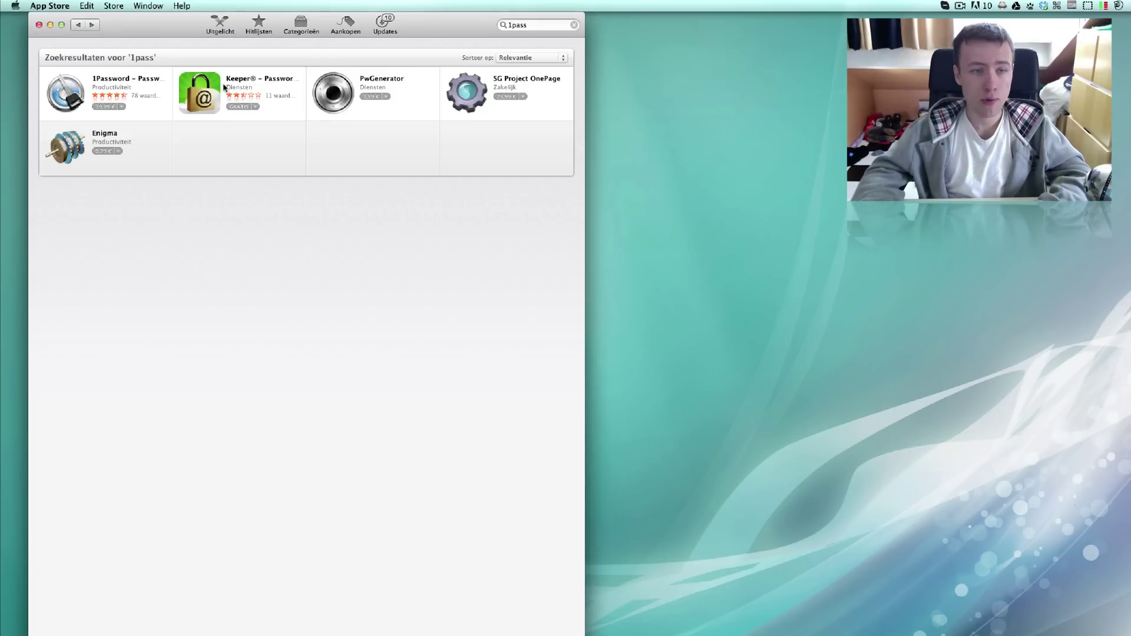
left_click(257, 76)
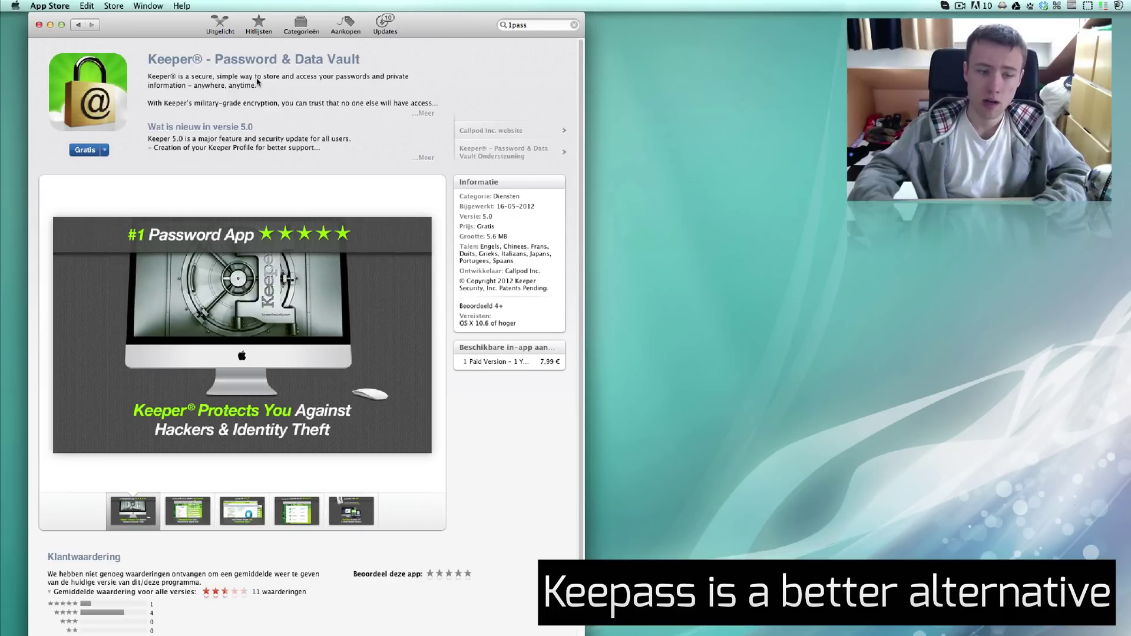
left_click(187, 508)
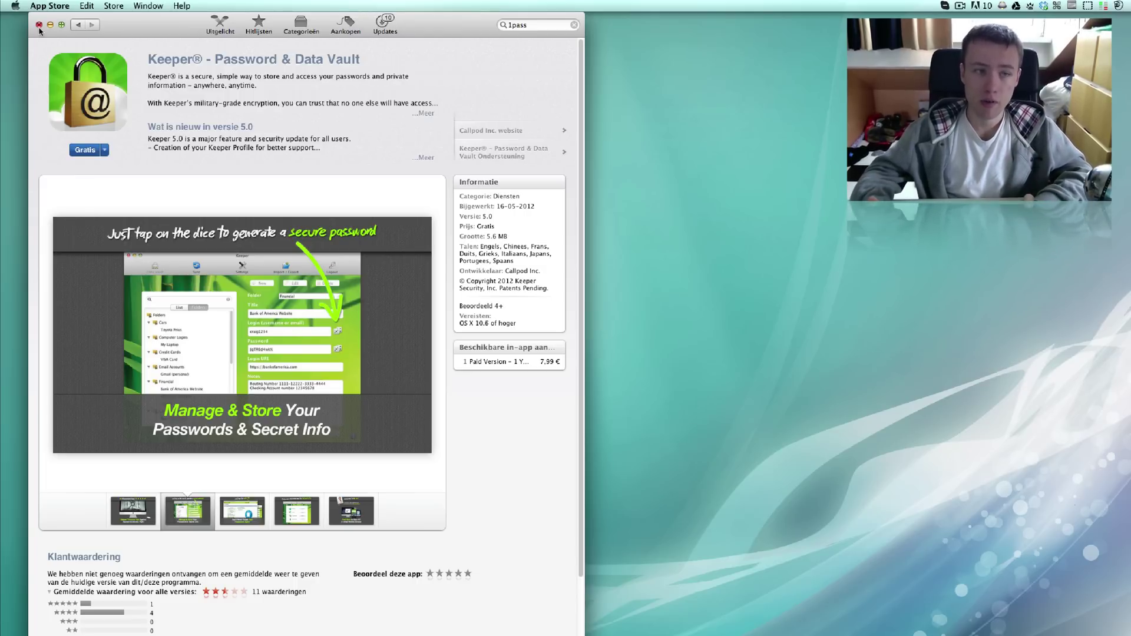
left_click(77, 25)
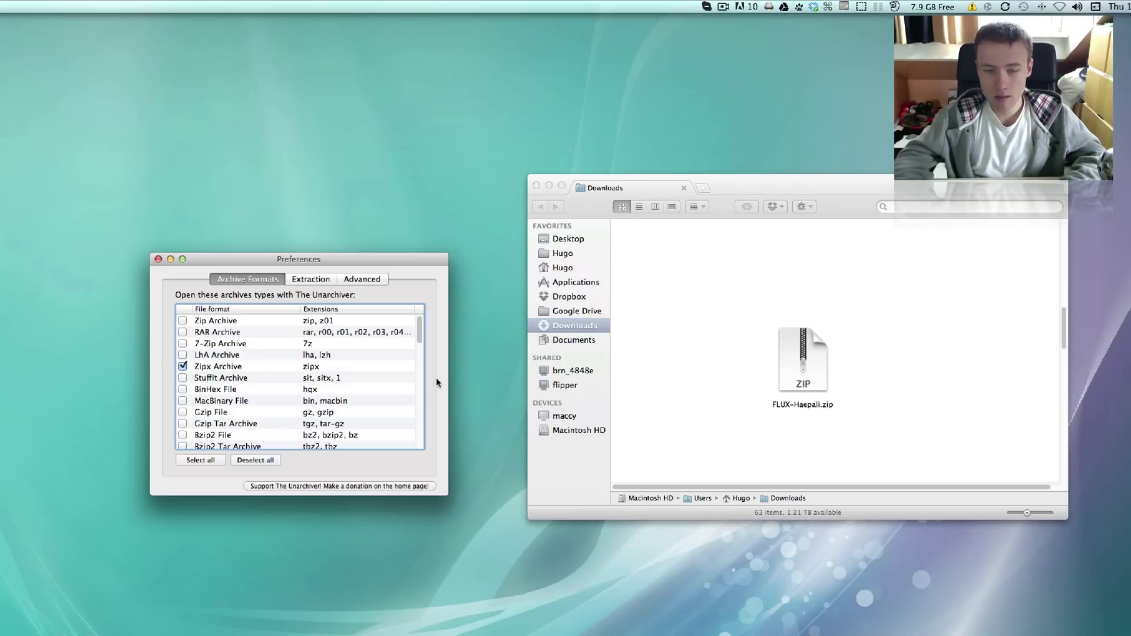
Close The Unarchiver's archive format preferences and extract FLUX-Haepali.zip in Downloads with The Unarchiver
mouse_move(419, 331)
left_mouse_down()
mouse_move(429, 436)
mouse_move(423, 320)
left_mouse_up()
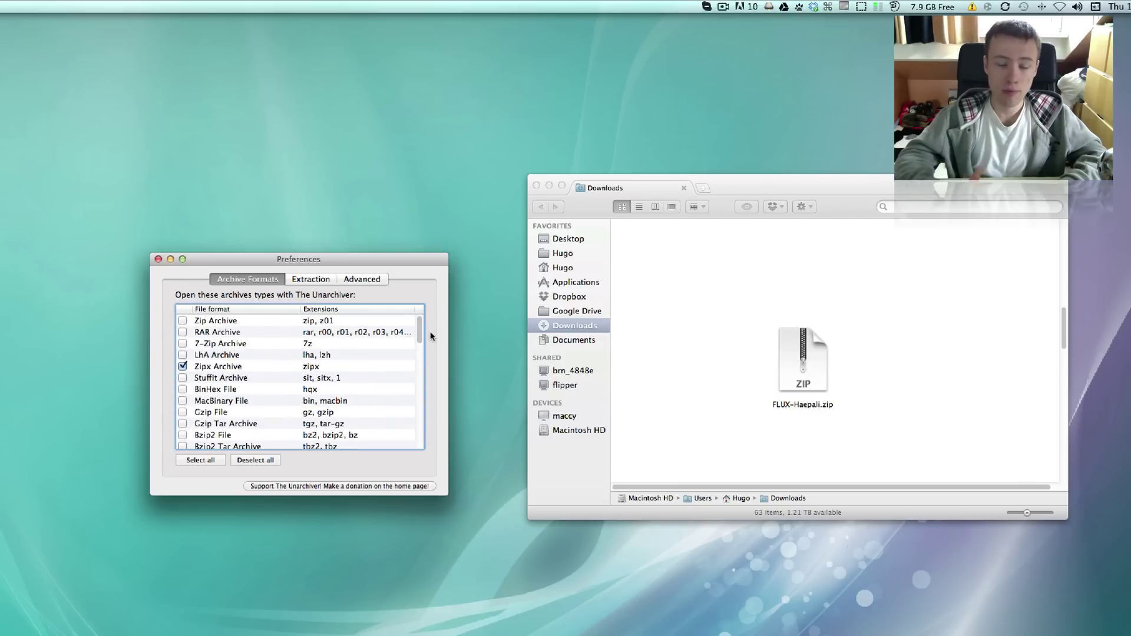
left_click(158, 259)
left_click(830, 369)
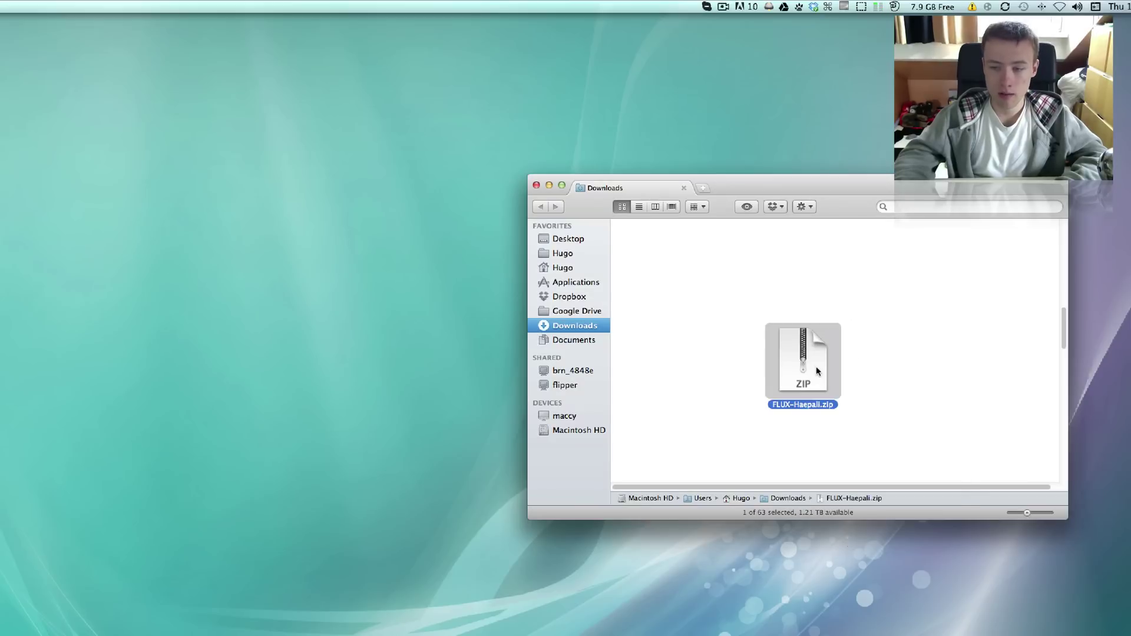
right_click(818, 366)
mouse_move(861, 385)
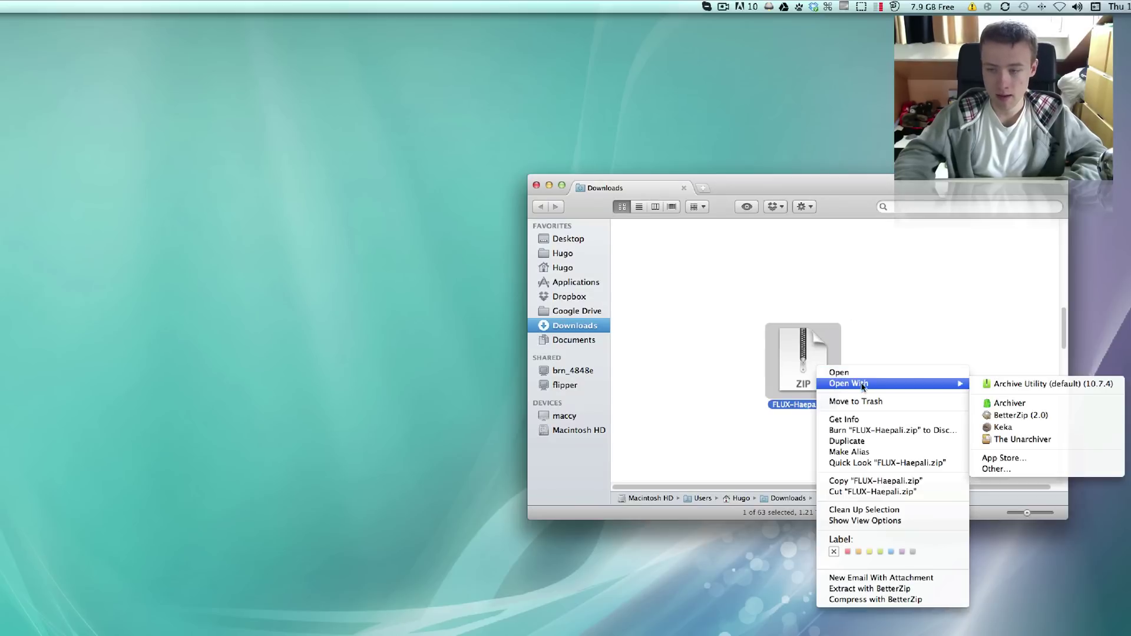
left_click(1030, 439)
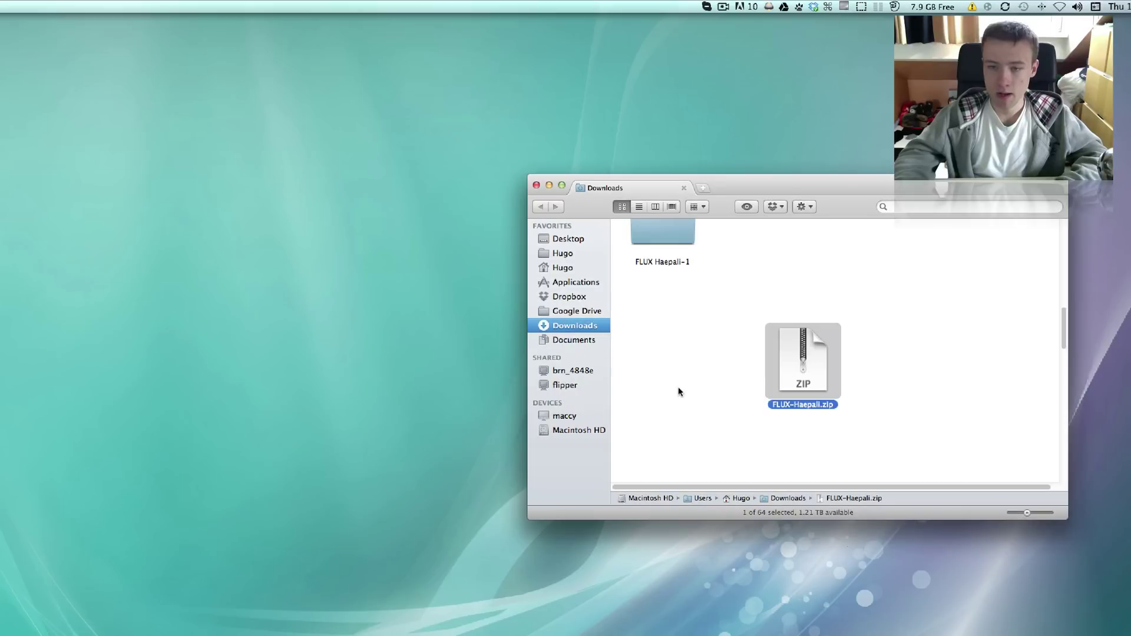
Move the extracted FLUX Haepali-1 folder beside FLUX-Haepali.zip in the Downloads folder
left_click_drag(668, 244, 684, 334)
left_click(817, 278)
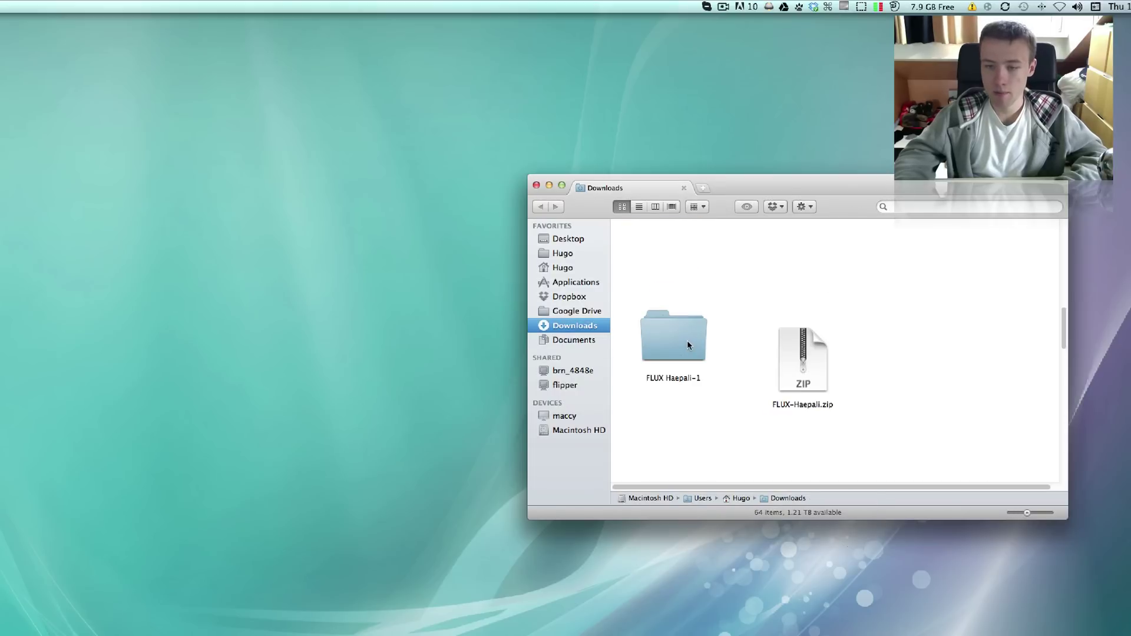
left_click(687, 341)
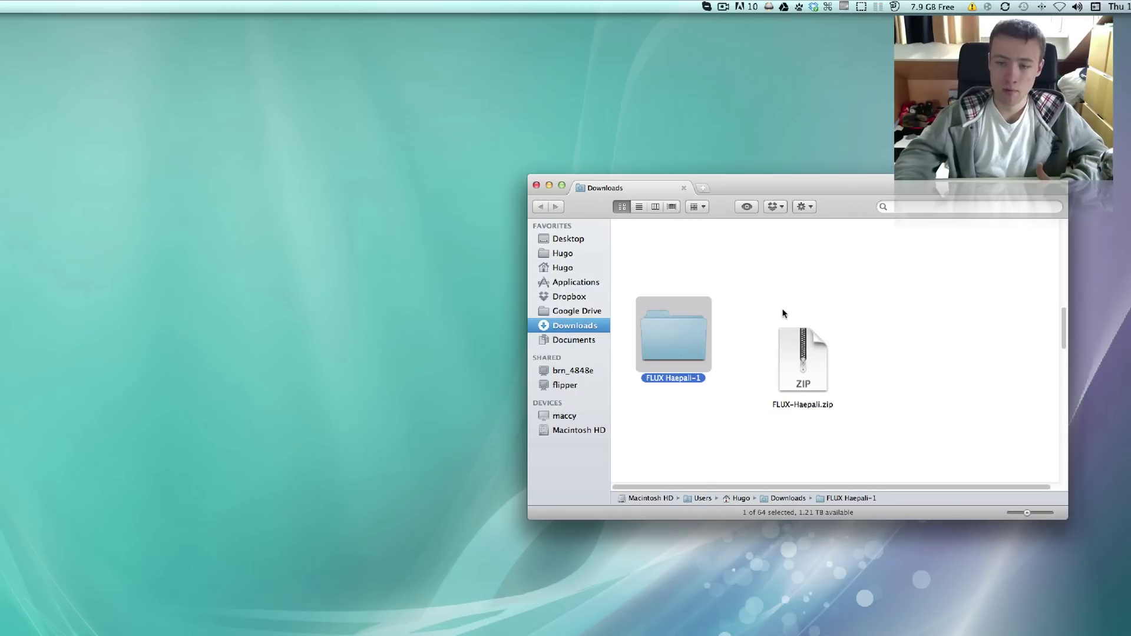
left_click(762, 297)
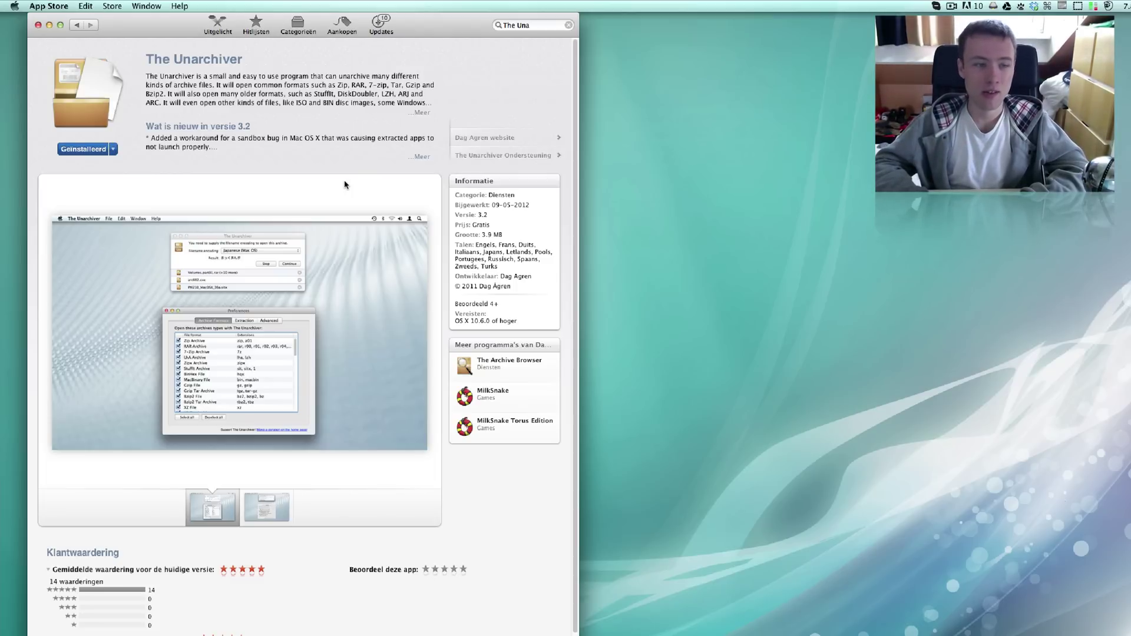
Dismiss the App Store window, open Growl's settings and show the list of applications allowed to send notifications
left_click(50, 25)
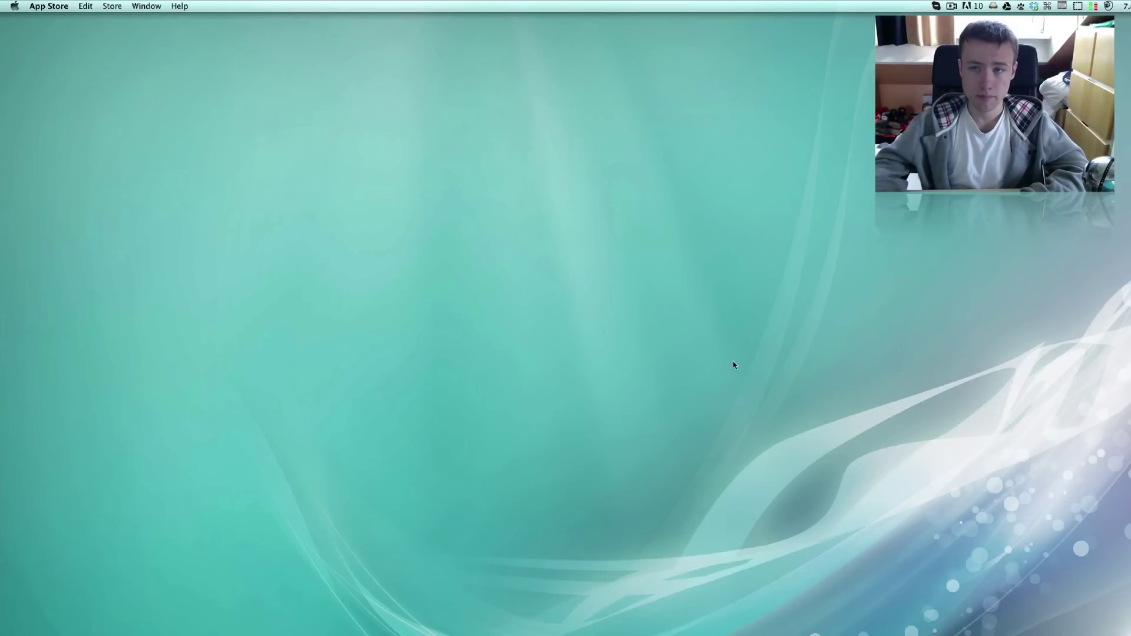
left_click(1020, 5)
left_click(1037, 47)
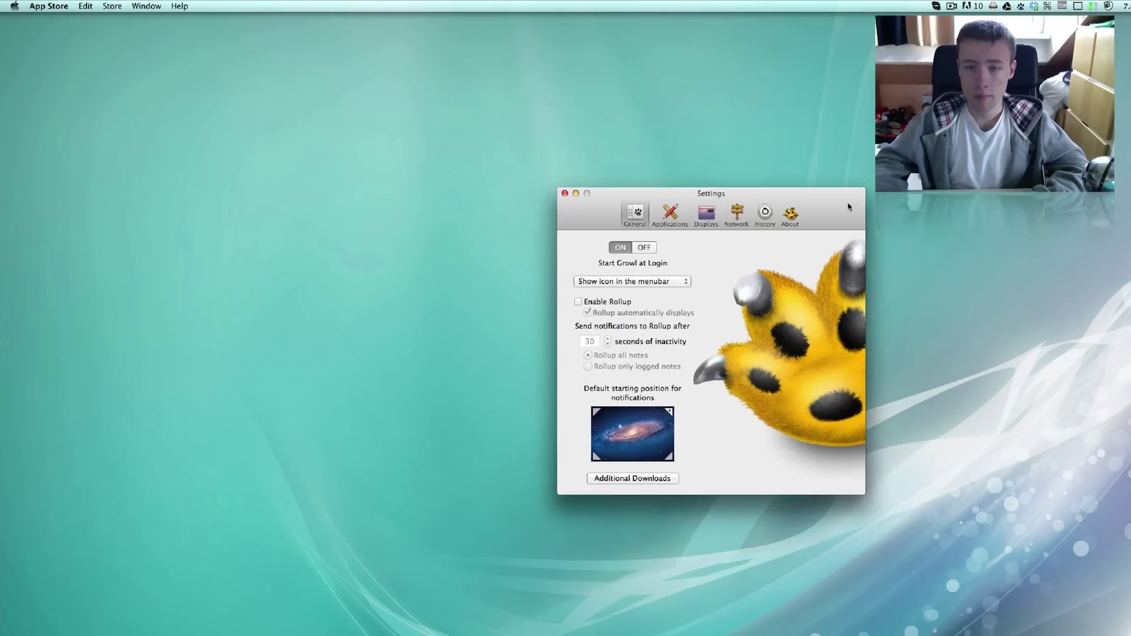
left_click_drag(848, 207, 765, 203)
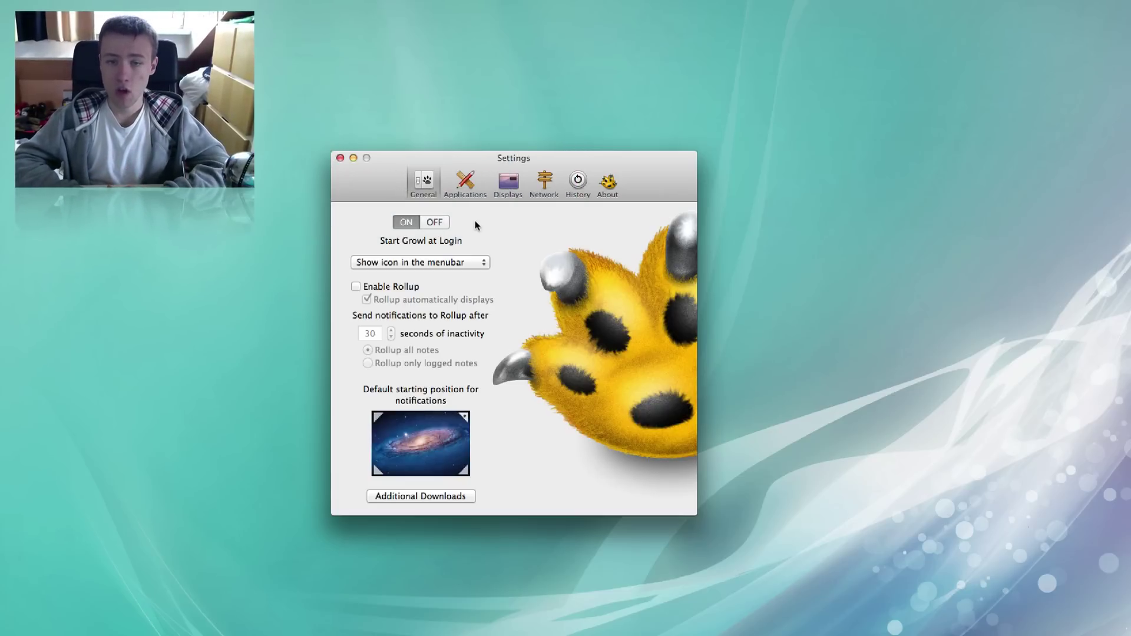
left_click(473, 189)
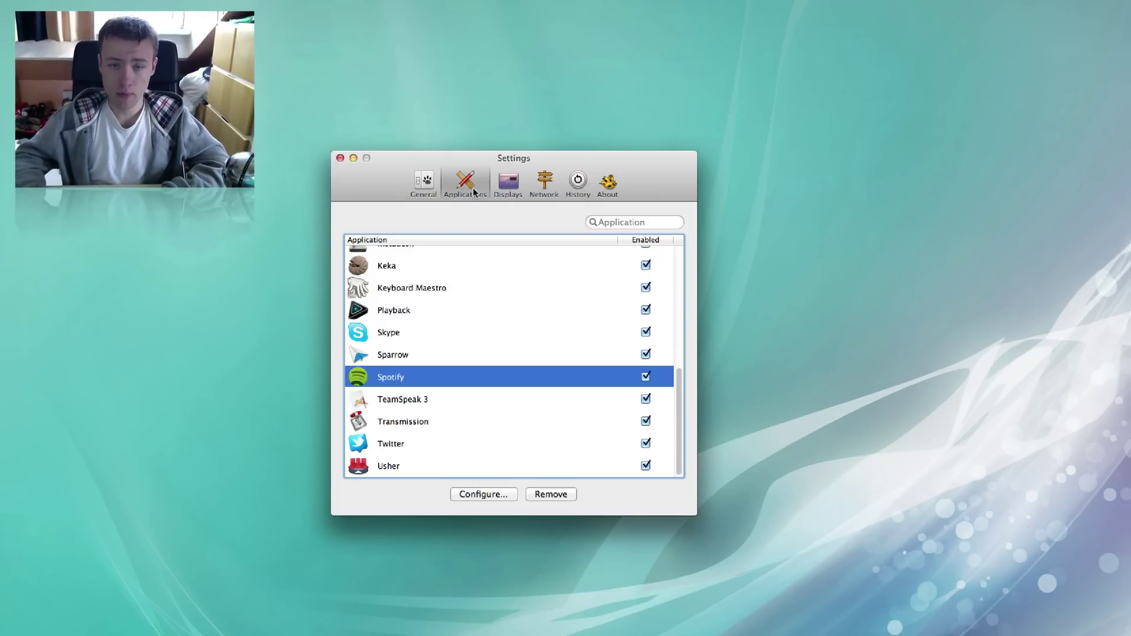
left_click_drag(468, 162, 469, 145)
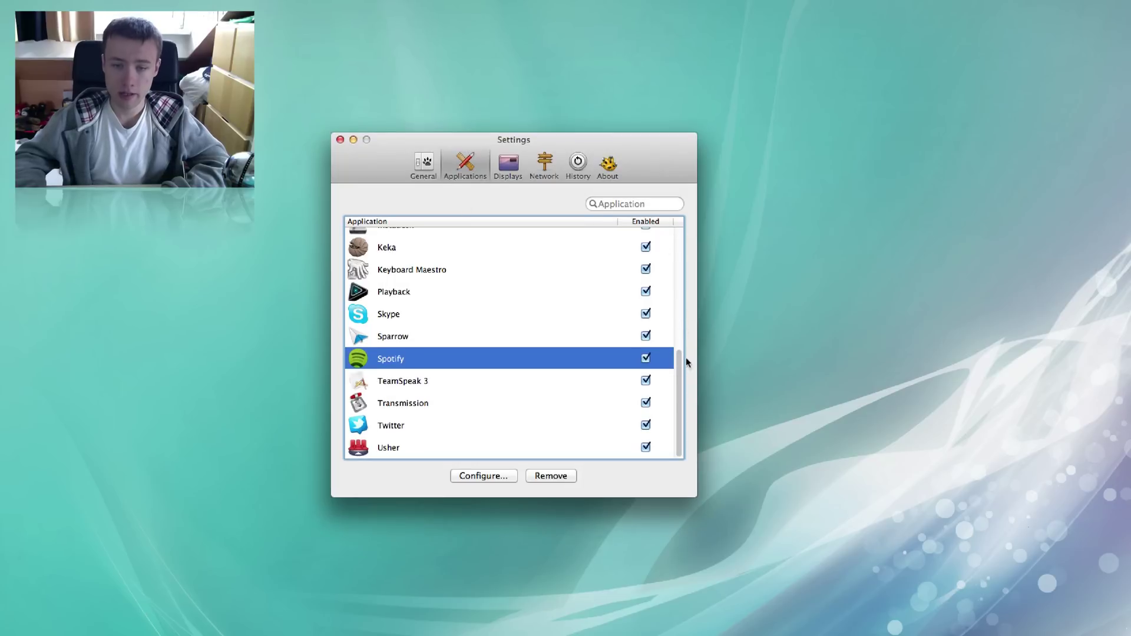
Browse Growl's list of enabled applications, highlight the Skype and Sparrow entries, and show the general settings
scroll(680, 371, "up", 10)
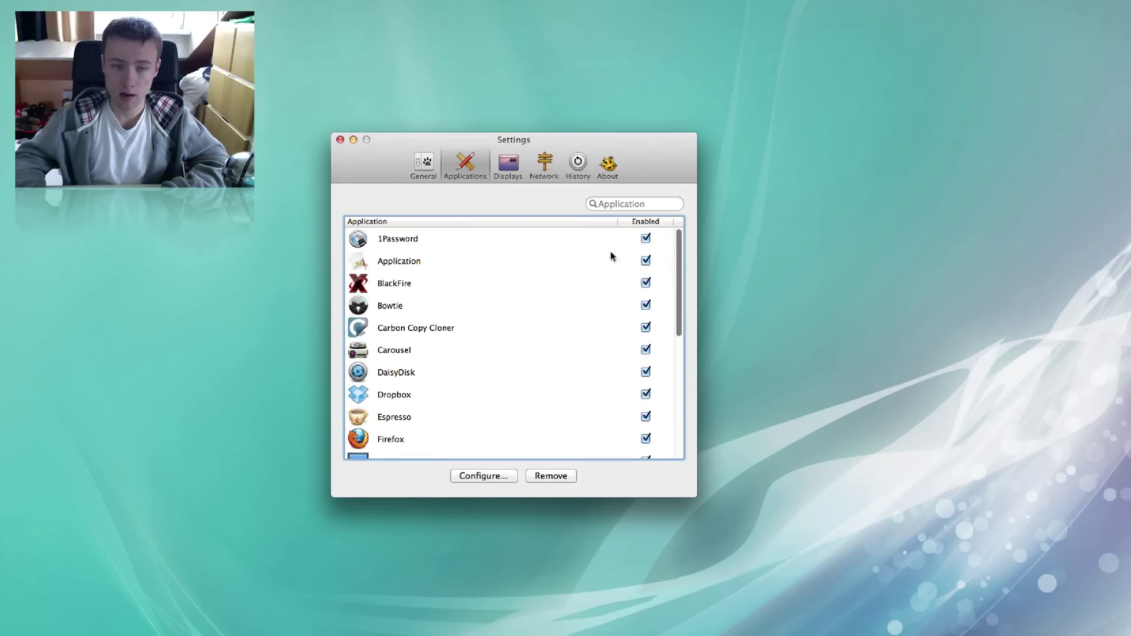
left_click_drag(677, 257, 624, 382)
left_click(428, 356)
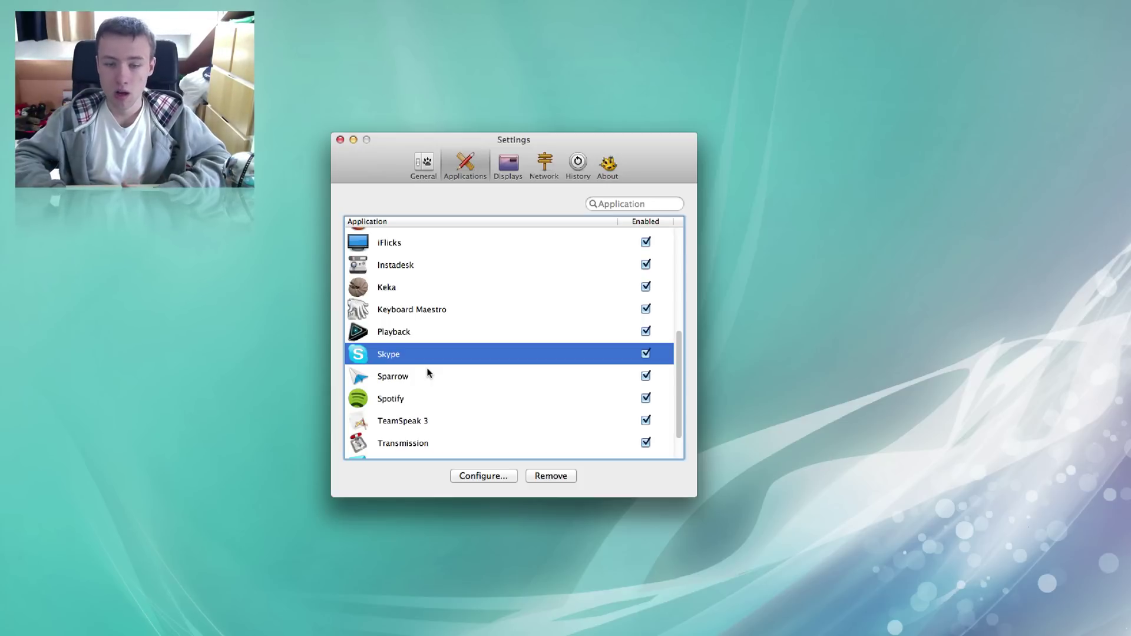
left_click(428, 373)
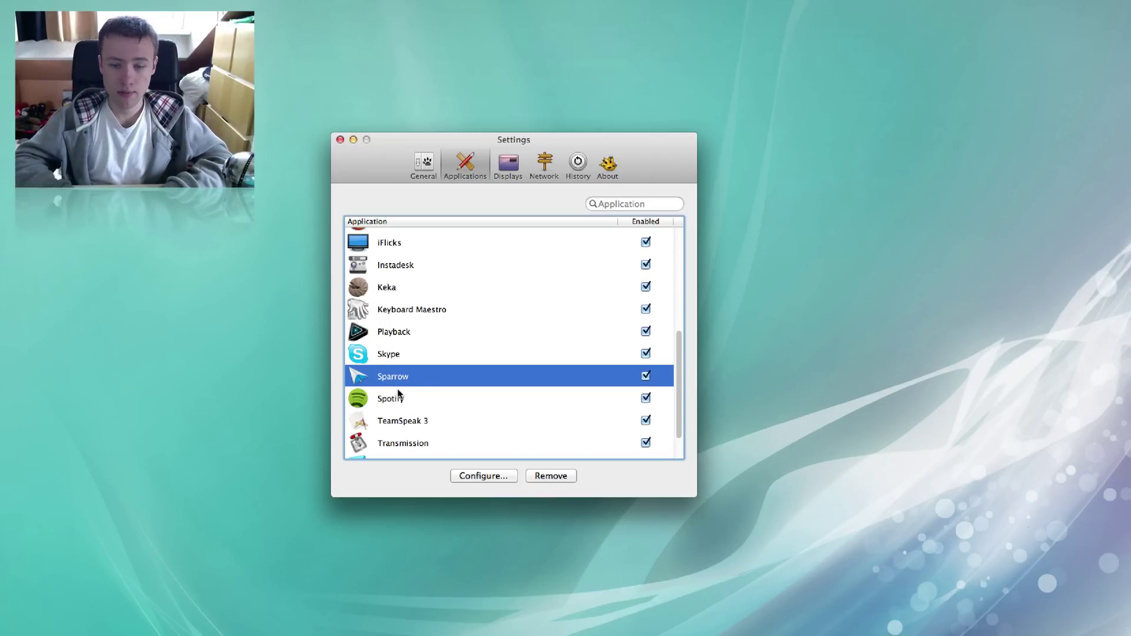
left_click(424, 162)
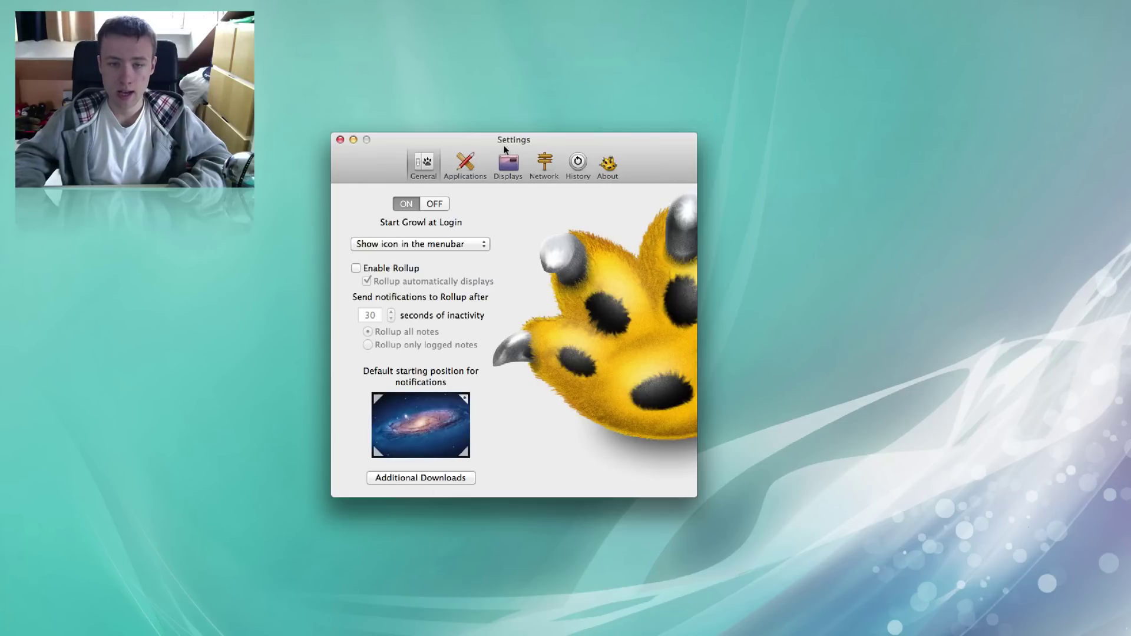
Show Growl's display settings and view the options of the Smoke and Speech styles
left_click(508, 165)
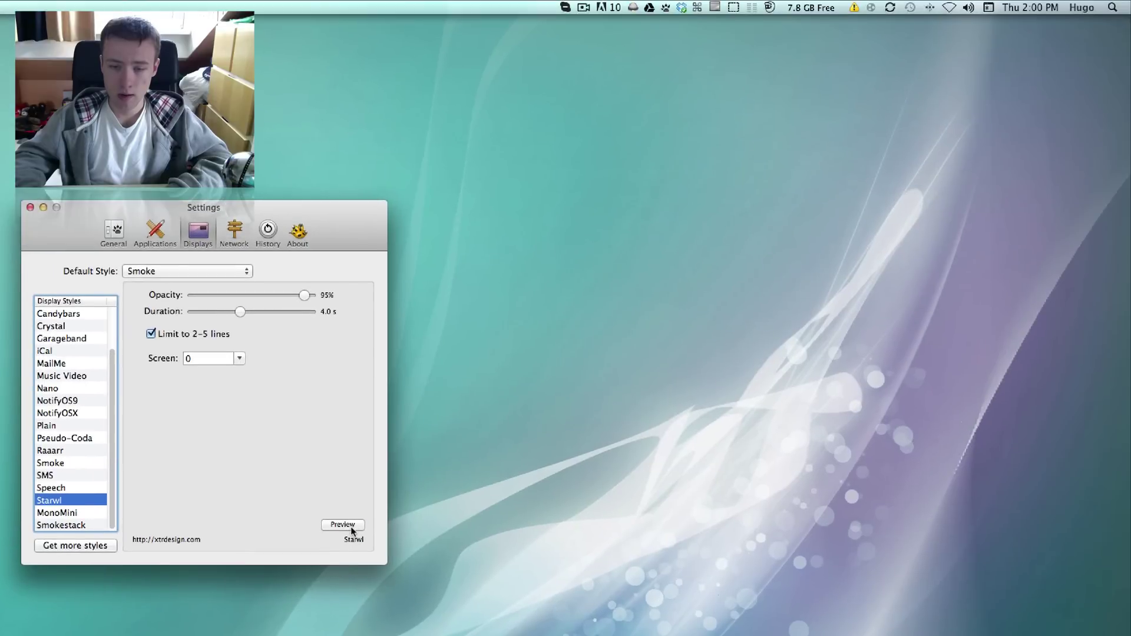
left_click(652, 456)
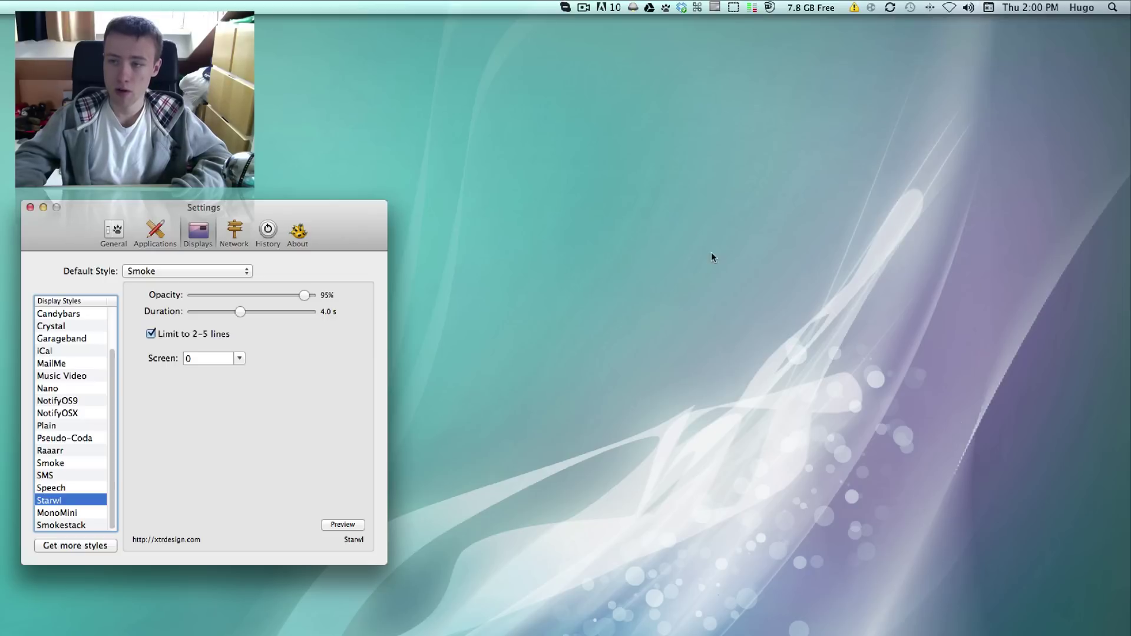
left_click(97, 491)
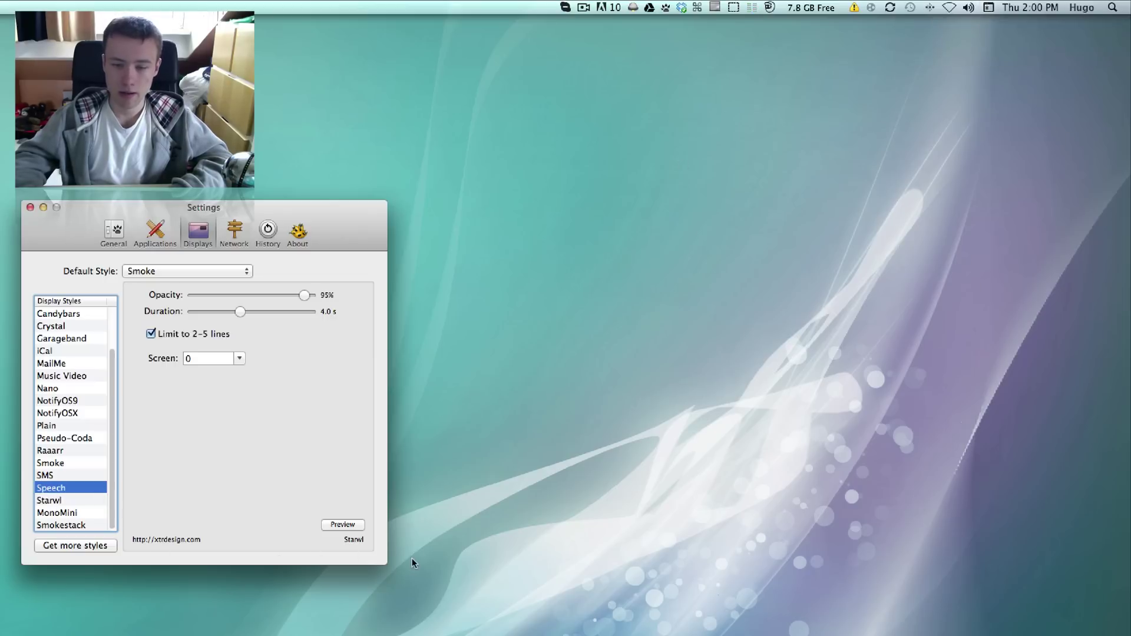
key("Up")
key("Up")
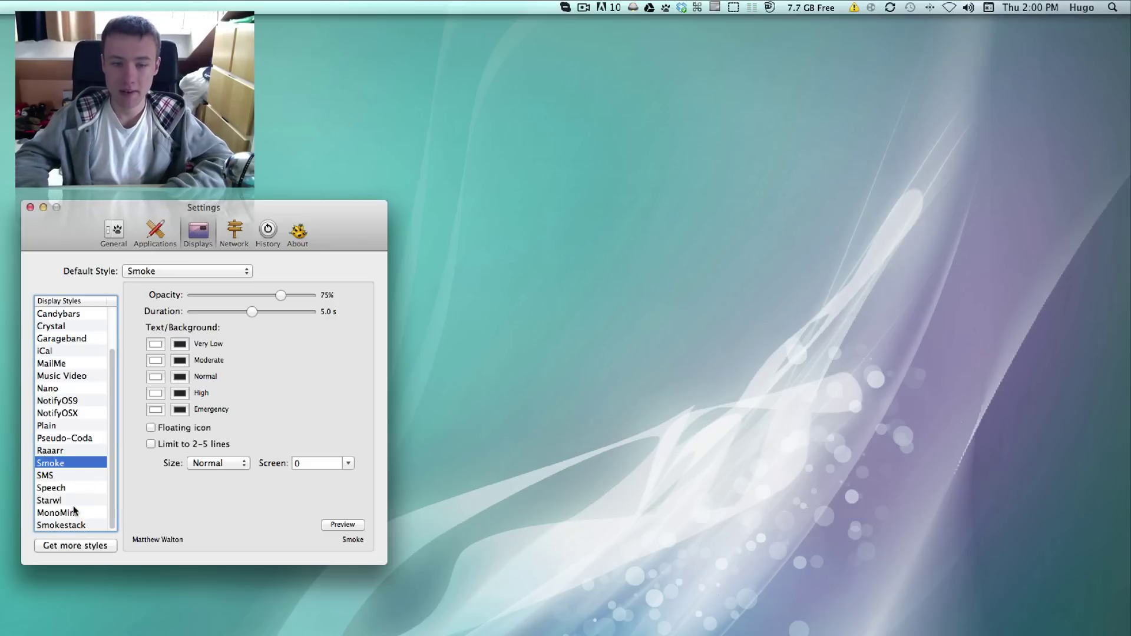
left_click(69, 489)
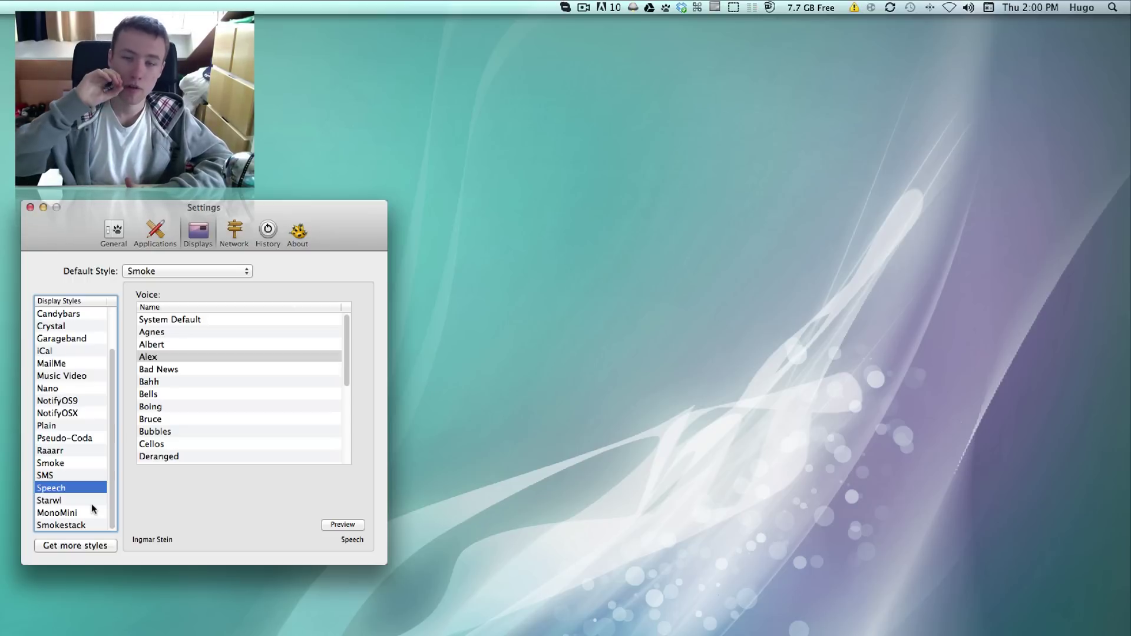
Preview the NotifyOS9, MailMe and Garageband display styles
left_click(55, 403)
left_click(343, 524)
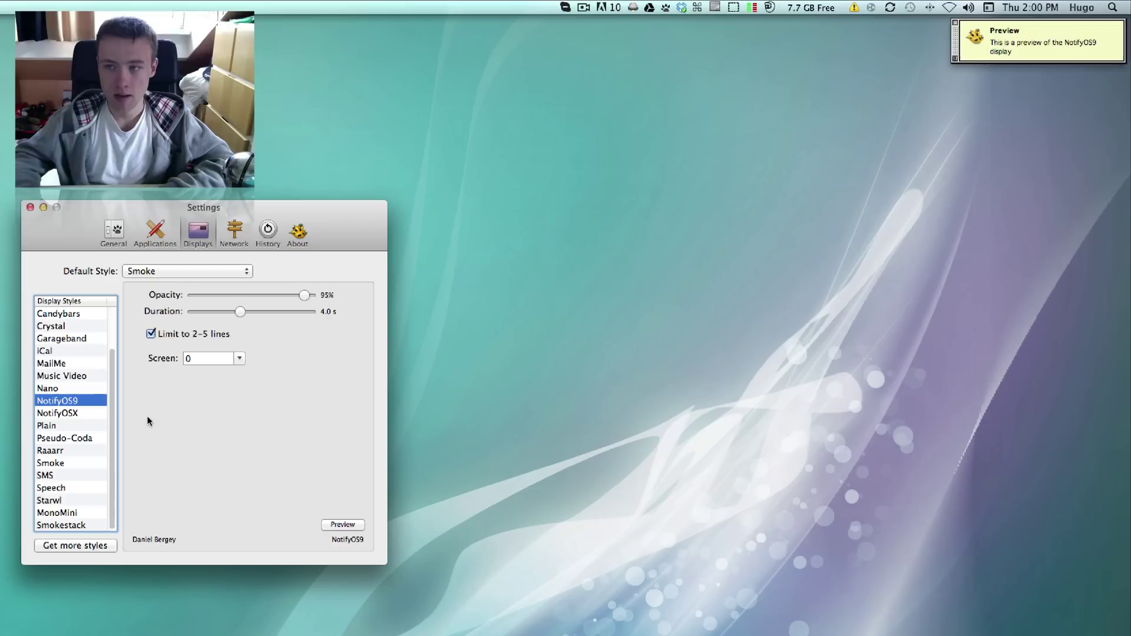
left_click(91, 365)
left_click(343, 524)
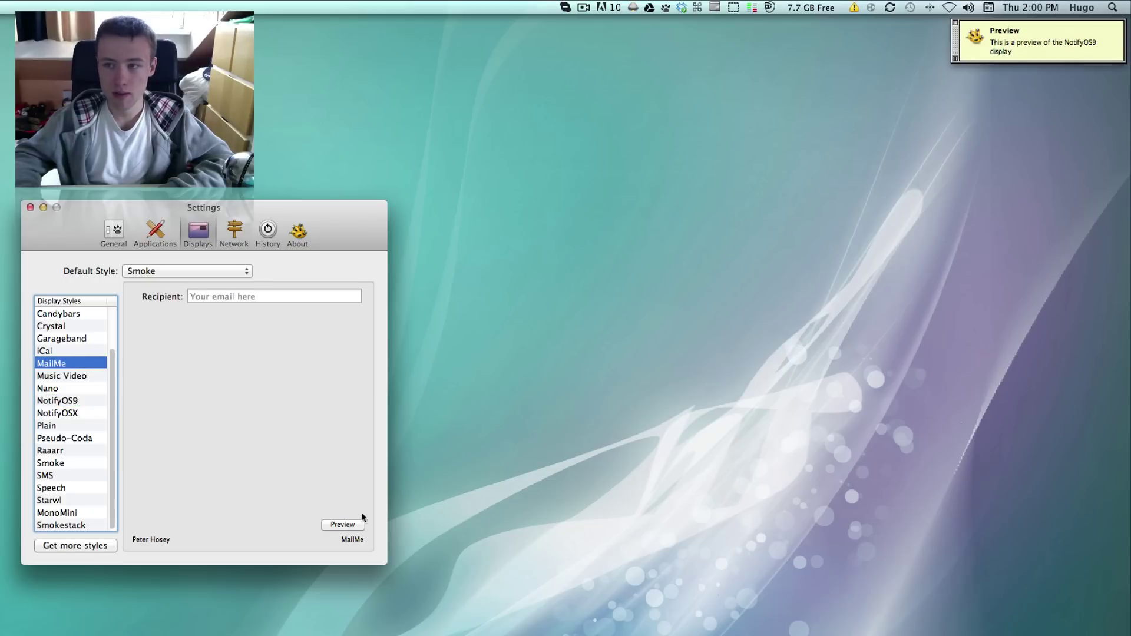
left_click(72, 338)
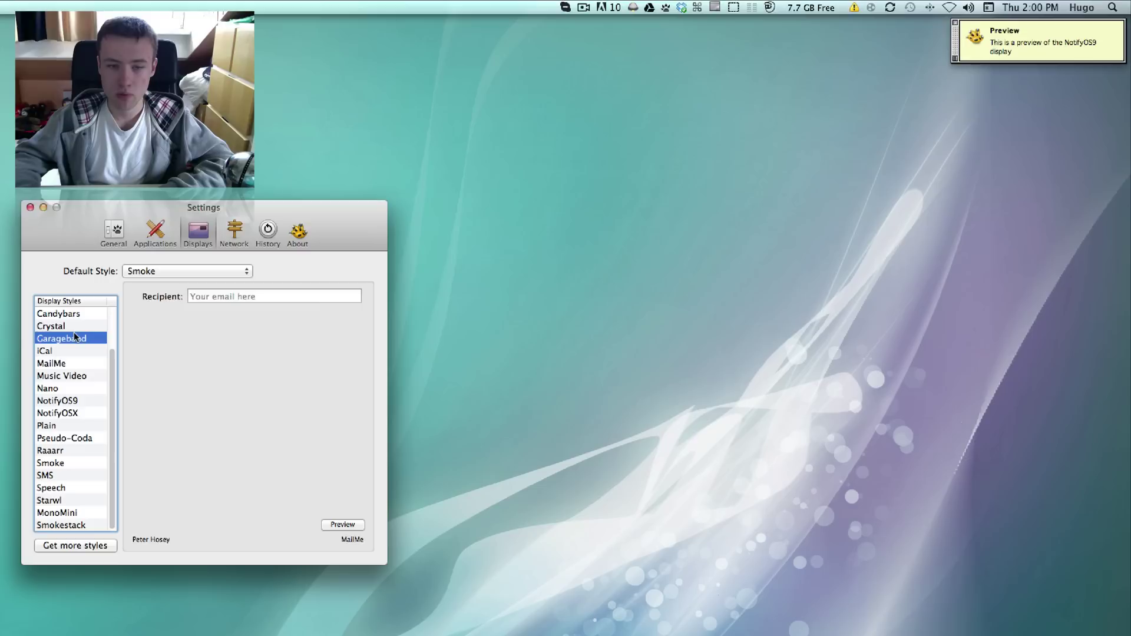
left_click(331, 525)
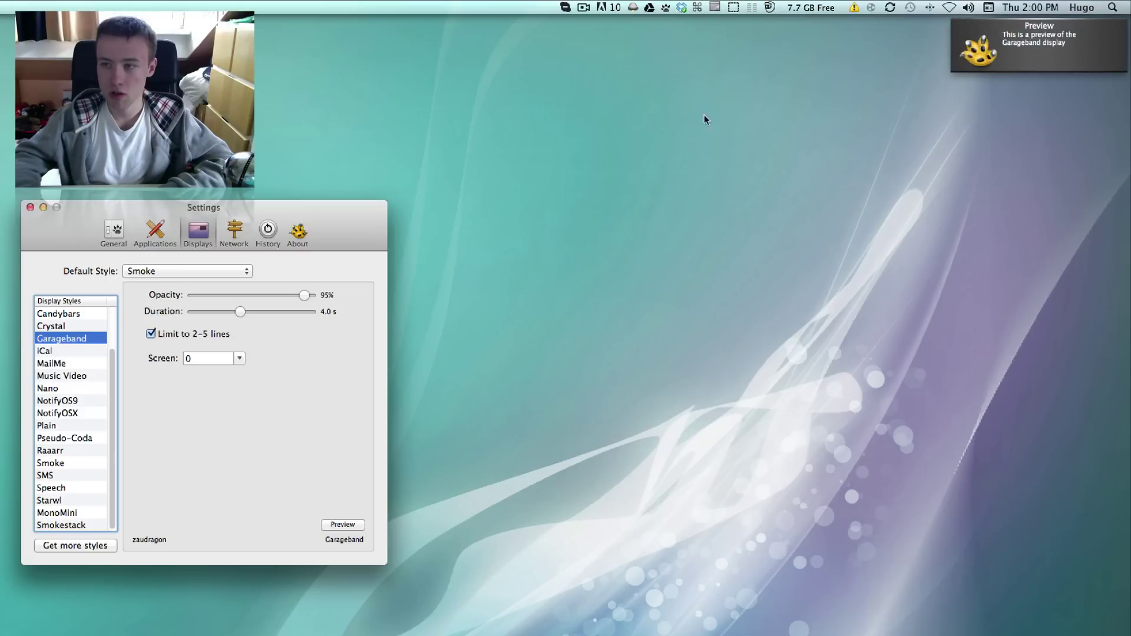
Preview the Candybars, MonoMini and Smokestack display styles, and close Growl's settings
scroll(89, 329, "up", 1)
left_click(59, 329)
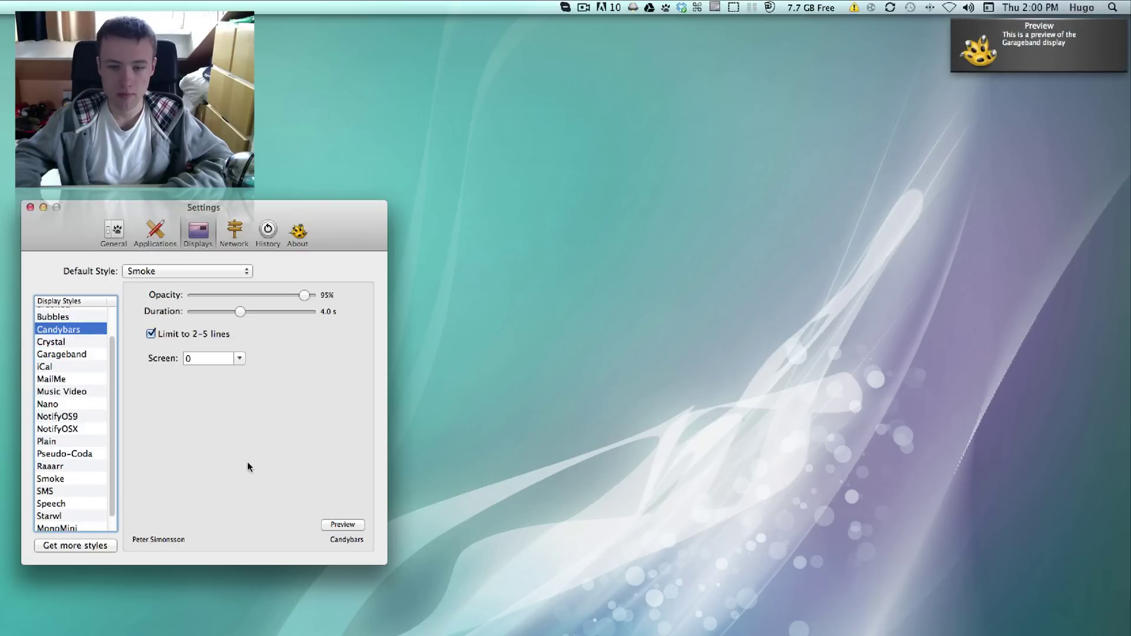
left_click(336, 524)
scroll(94, 432, "down", 1)
left_click(86, 514)
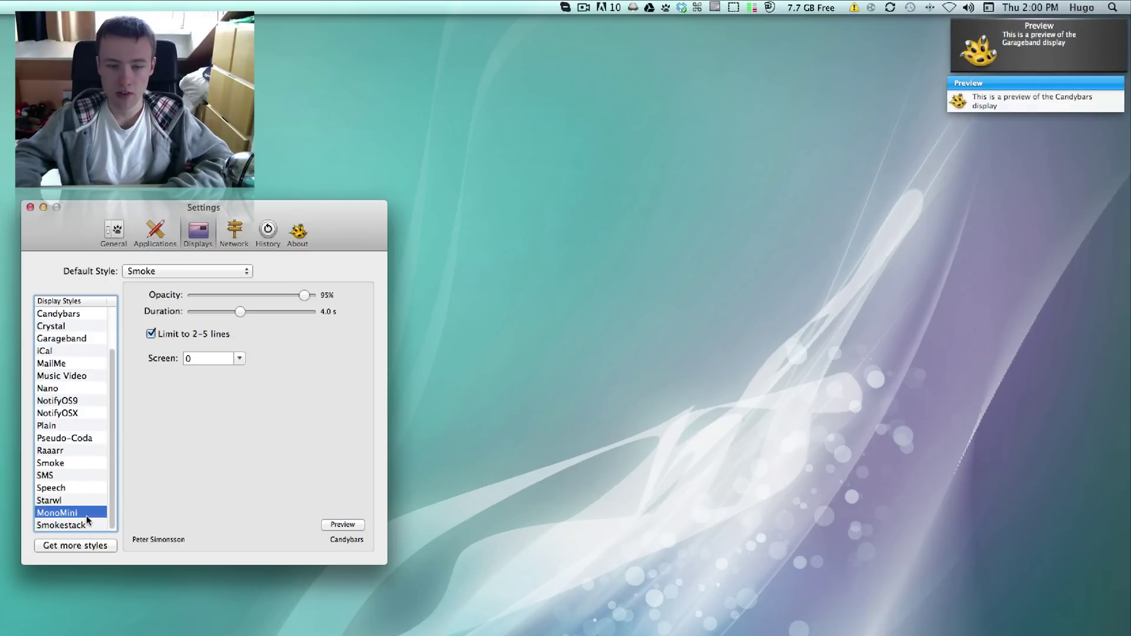
left_click(346, 526)
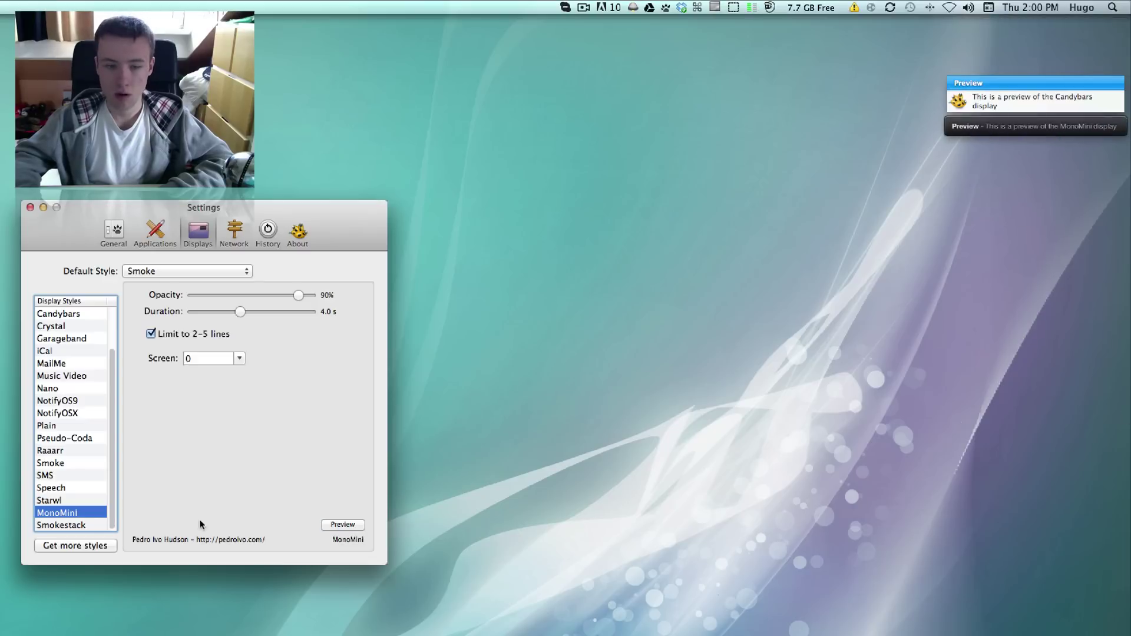
left_click(81, 525)
left_click(353, 525)
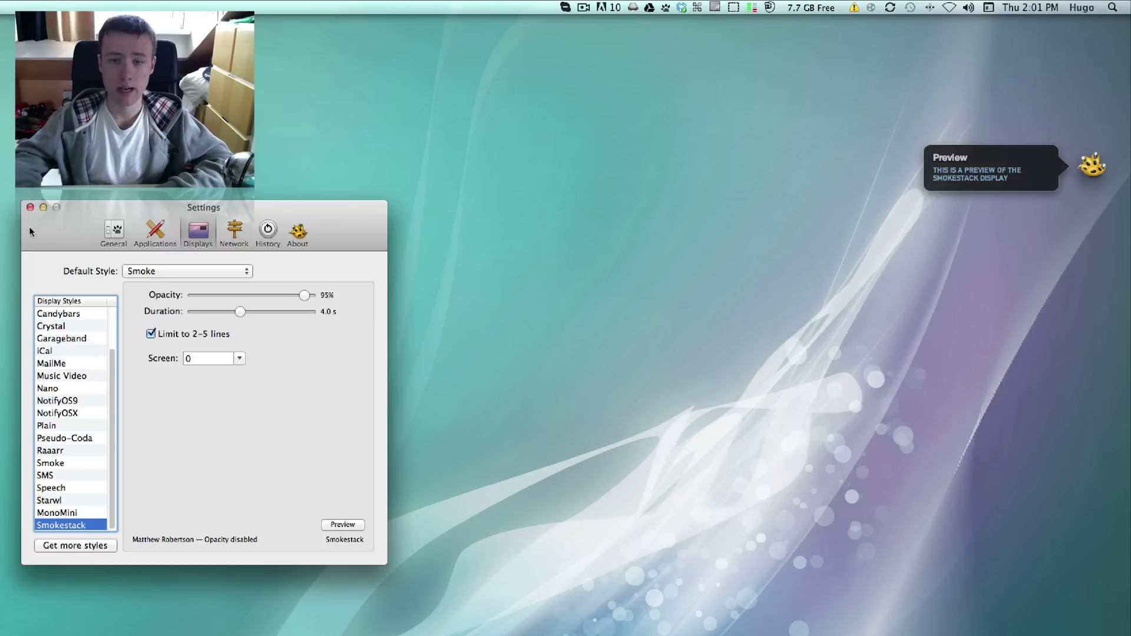
left_click(30, 206)
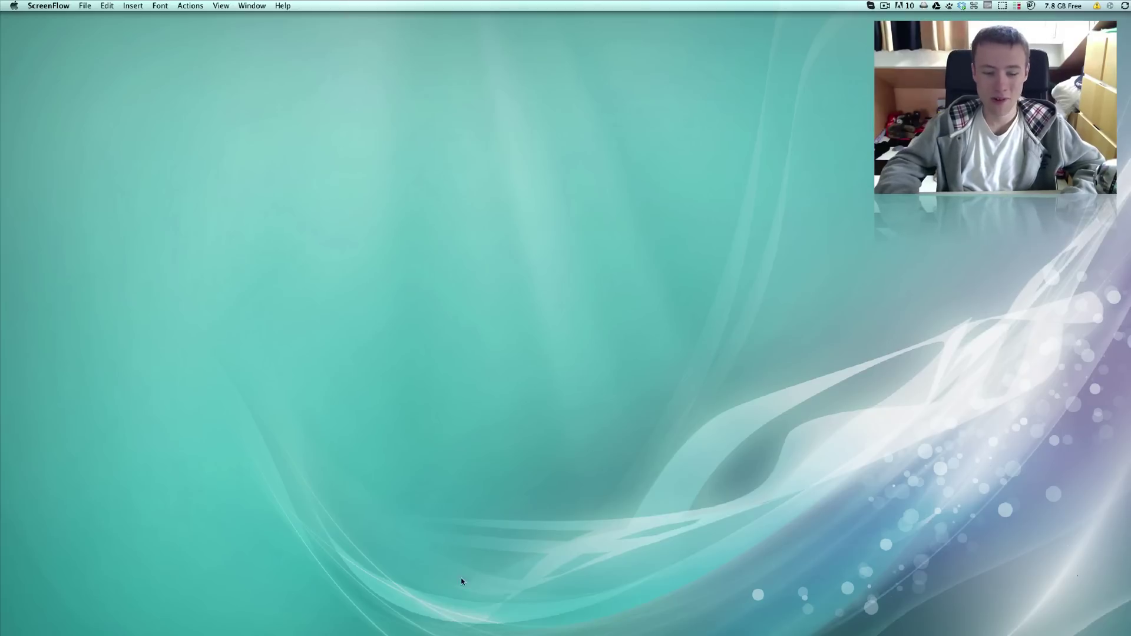
Switch to Chrome, view the open Perian and FreeMacSoft pages, and load YouTube from the Social bookmarks
left_click(384, 632)
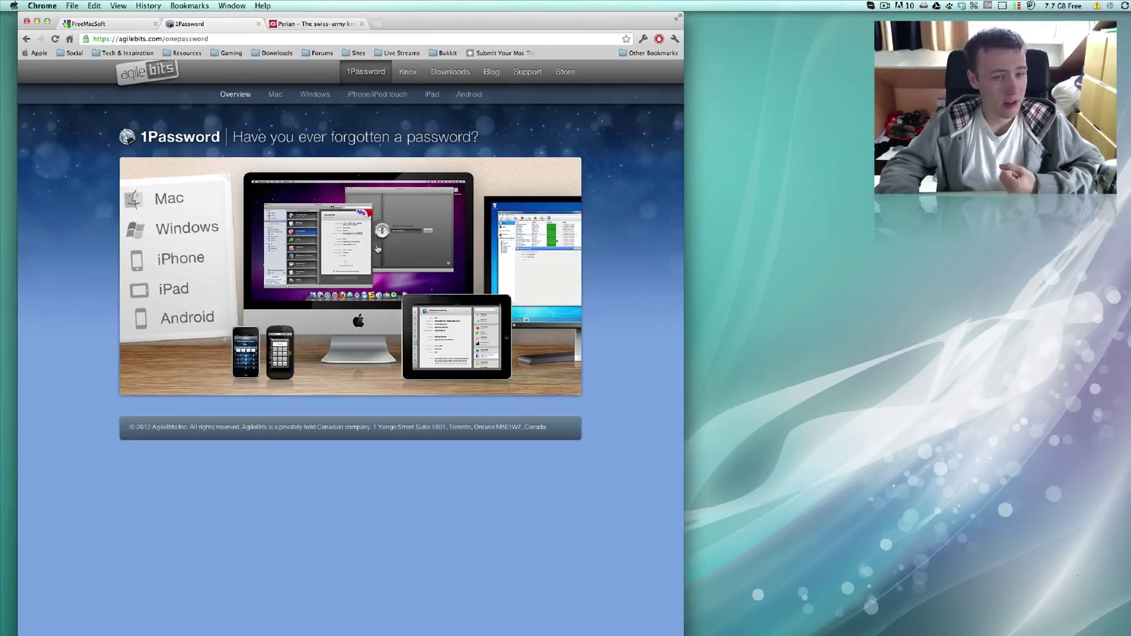
left_click(289, 26)
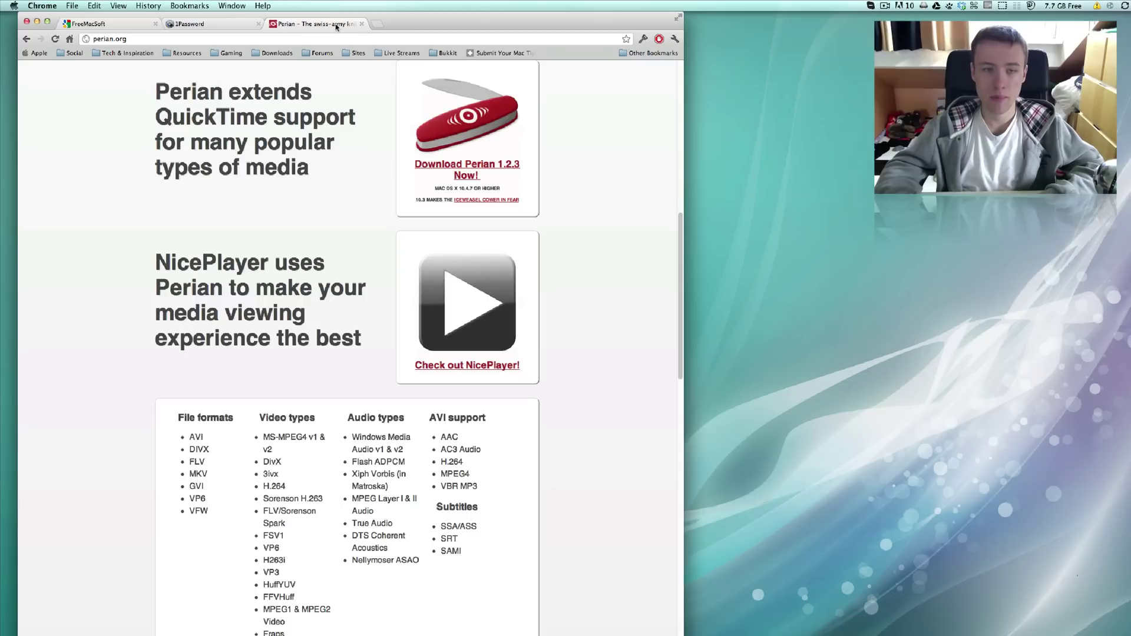
left_click(94, 26)
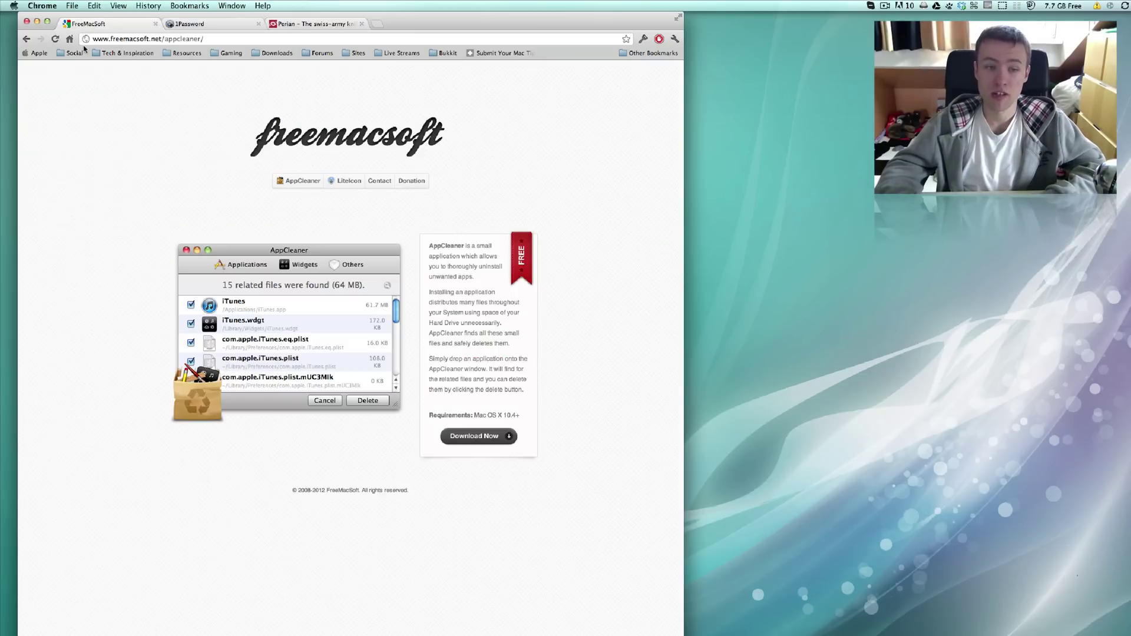
left_click(77, 54)
left_click(81, 66)
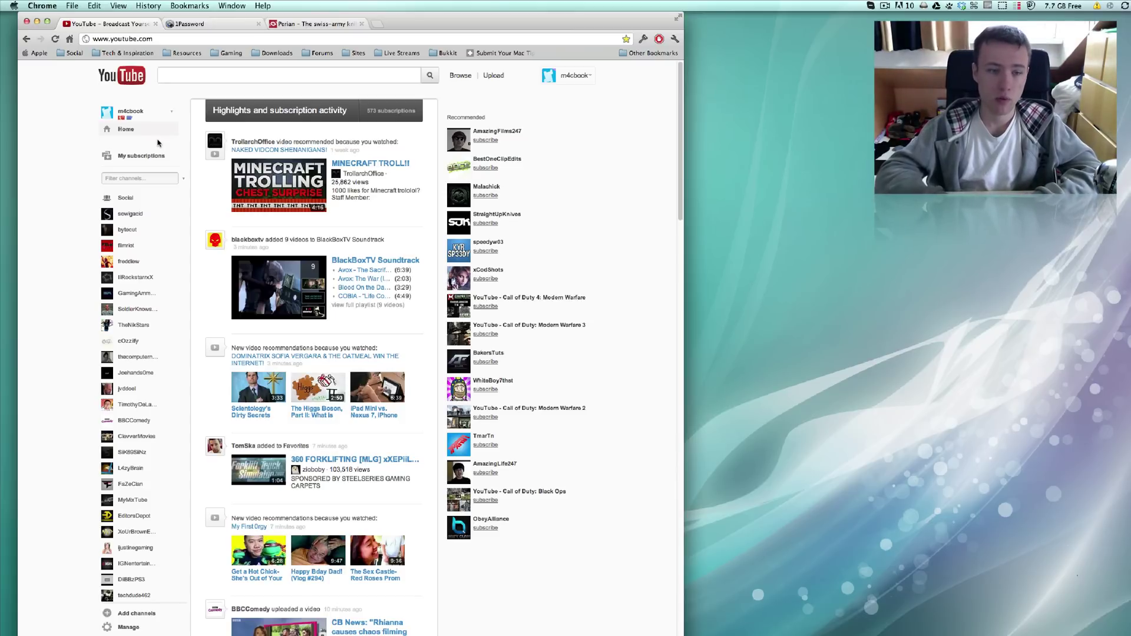
Minimise the Chrome window and look through the full contact list in Skype
left_click(38, 22)
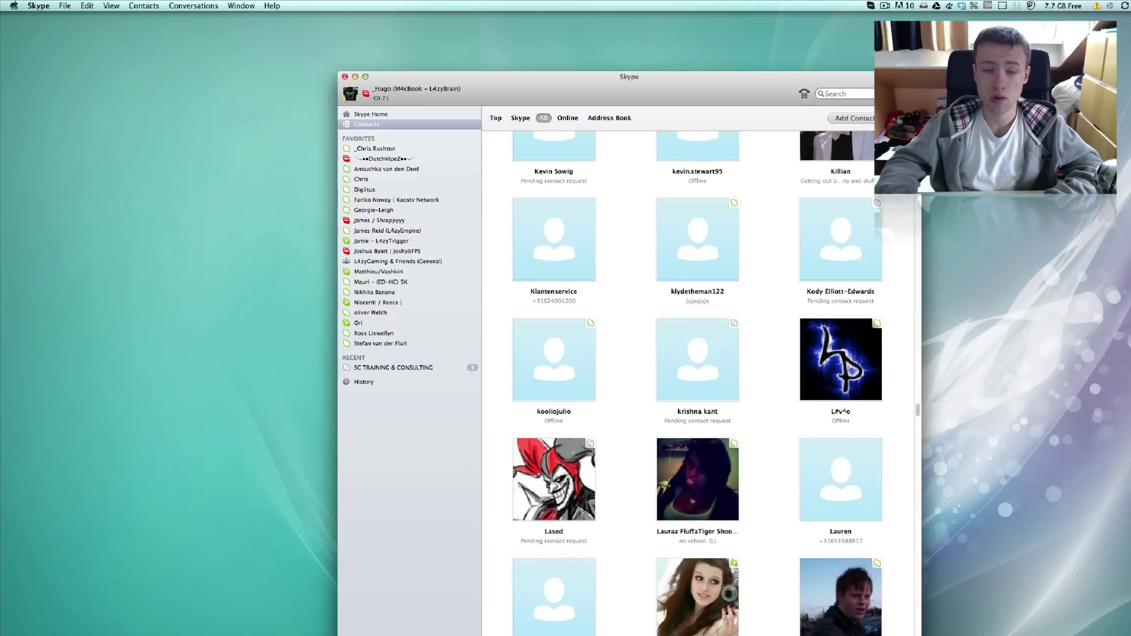
scroll(545, 187, "up", 3)
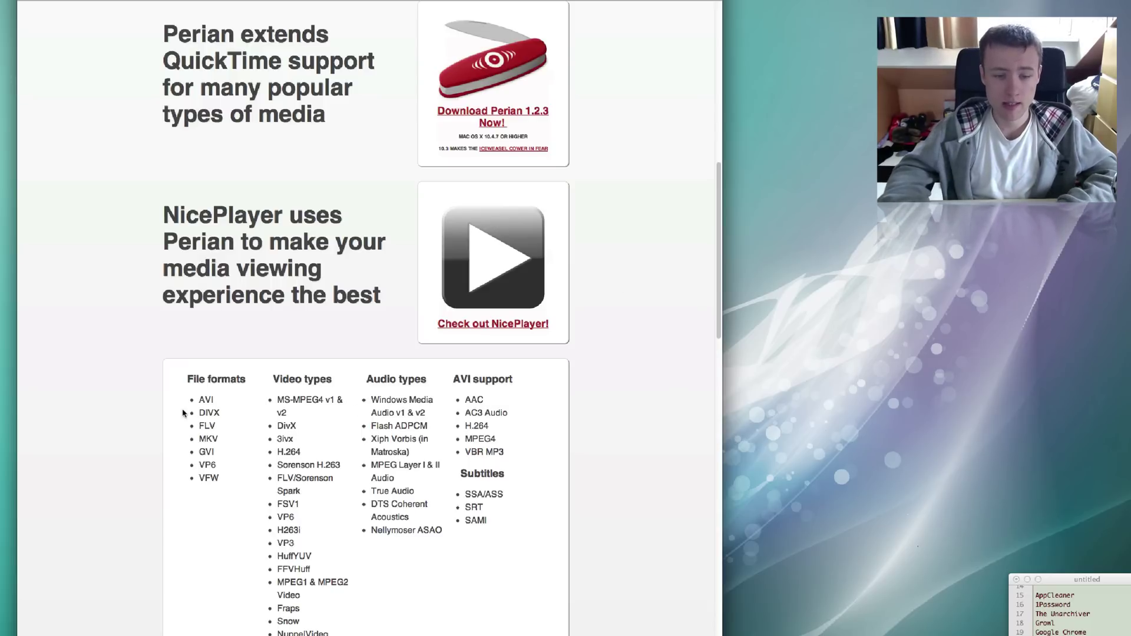
Examine the supported file formats from AVI to MKV on the Perian page in Chrome
left_click_drag(193, 403, 189, 439)
left_click(226, 409)
left_click(189, 439)
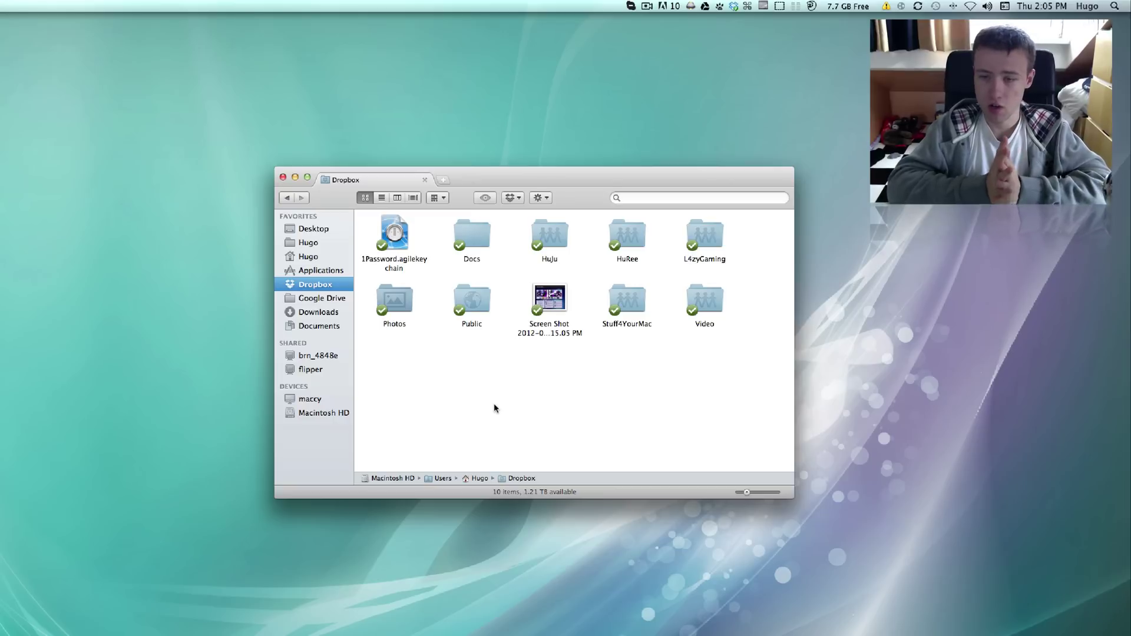
Preview the 2012-05-03 screen shot in the Dropbox folder with Quick Look, and close the Finder window
left_click(545, 297)
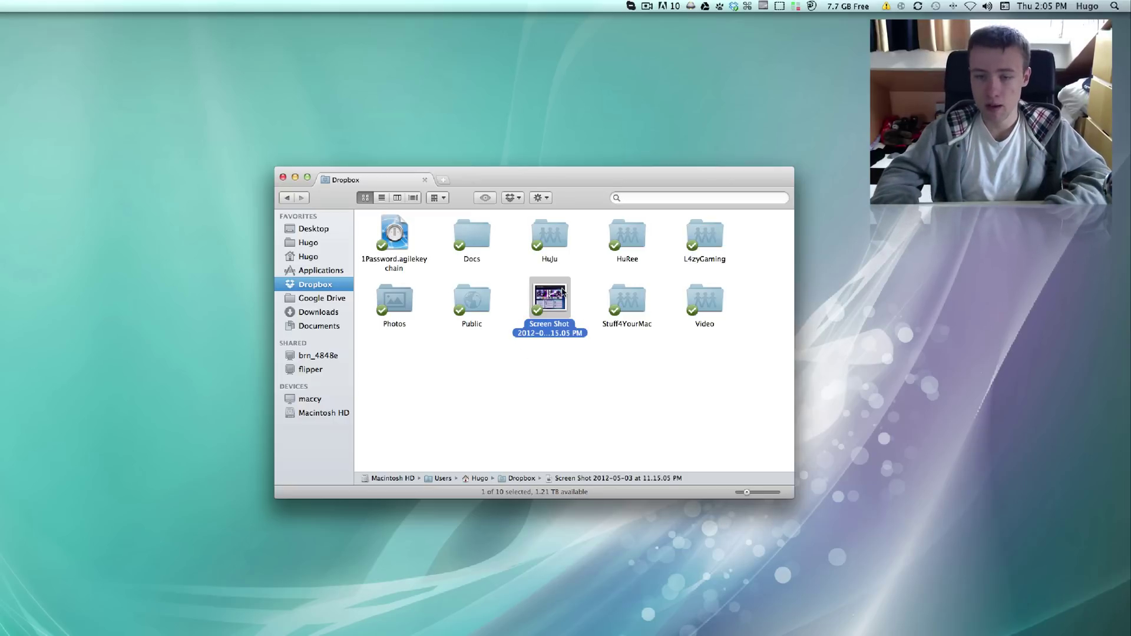
key("space")
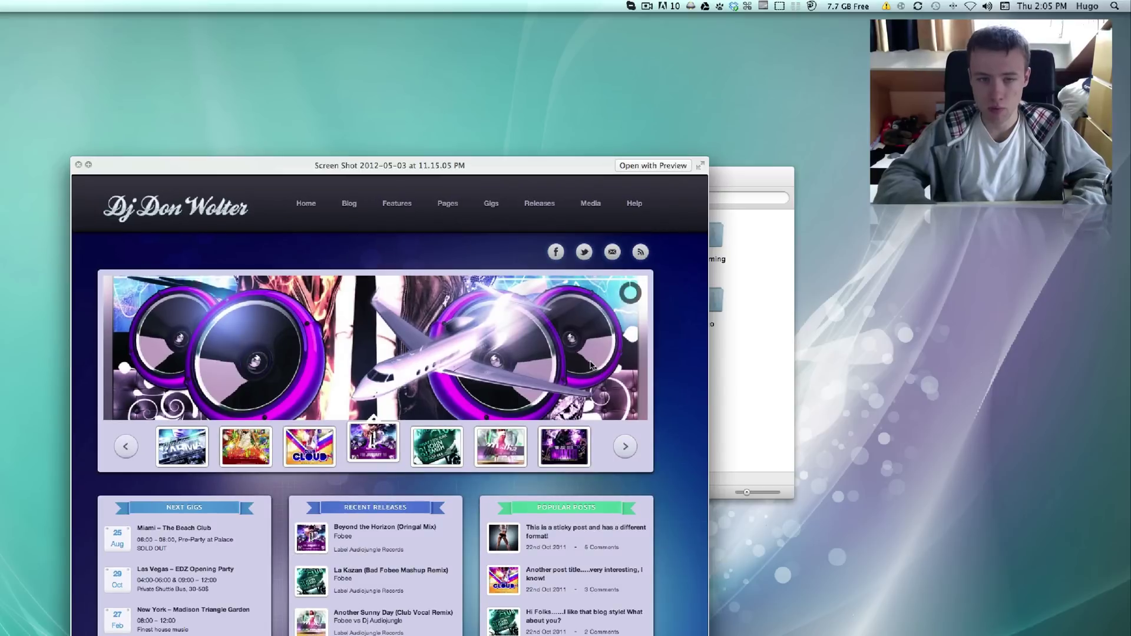
key("space")
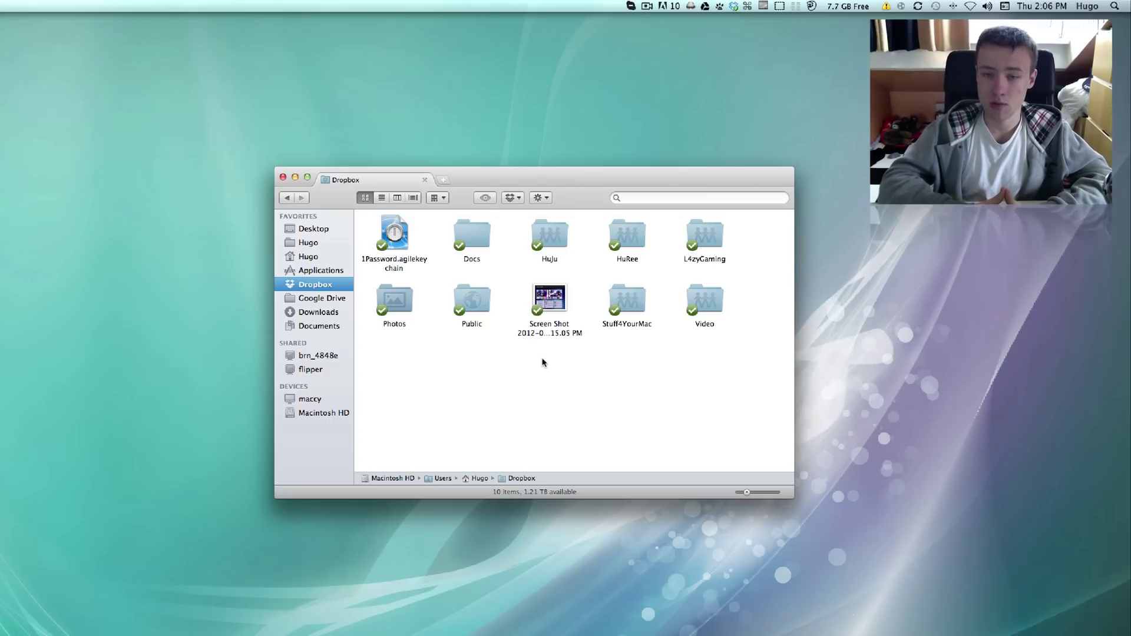
left_click(283, 177)
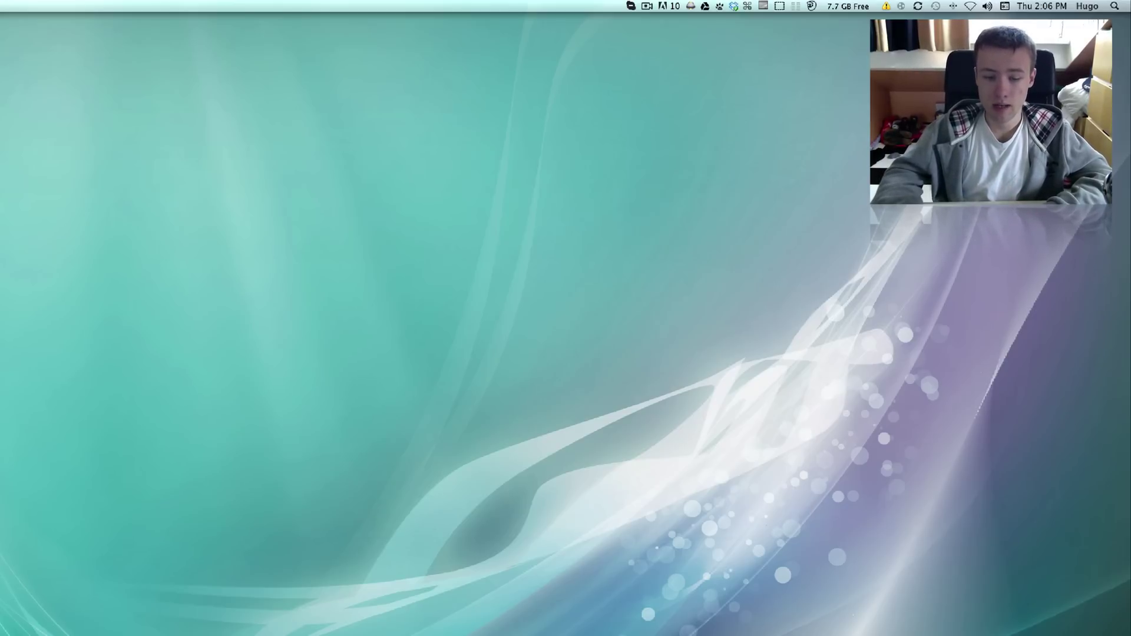
left_click(151, 630)
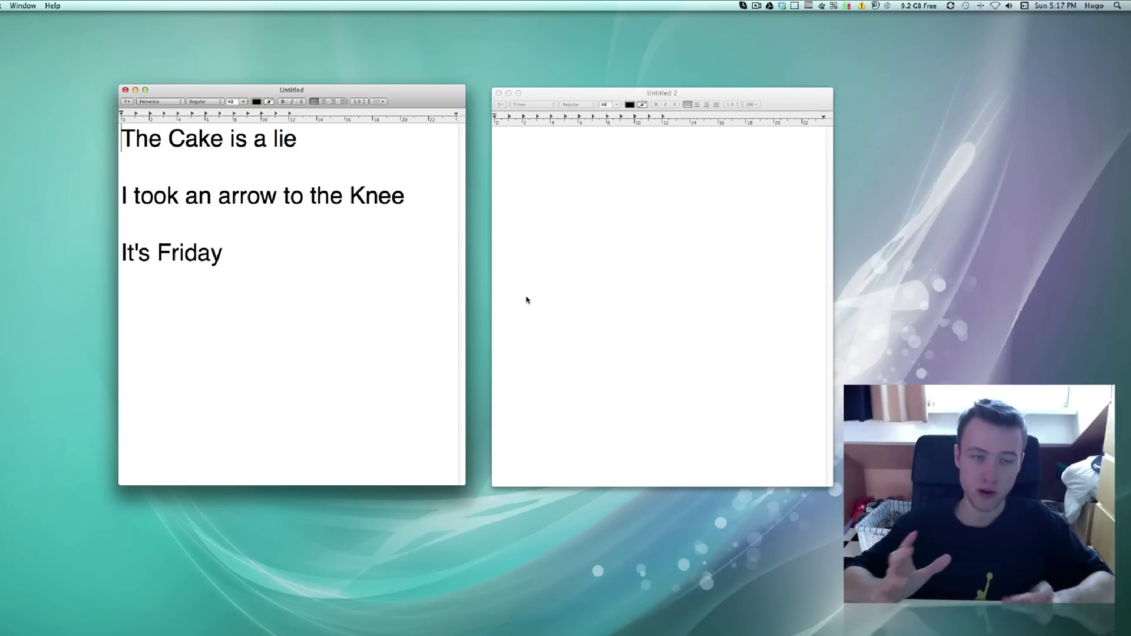
Copy "The Cake is a lie" from the Untitled document into Untitled 2, and clear Untitled 2 again
left_click_drag(325, 139, 122, 138)
key("super+c")
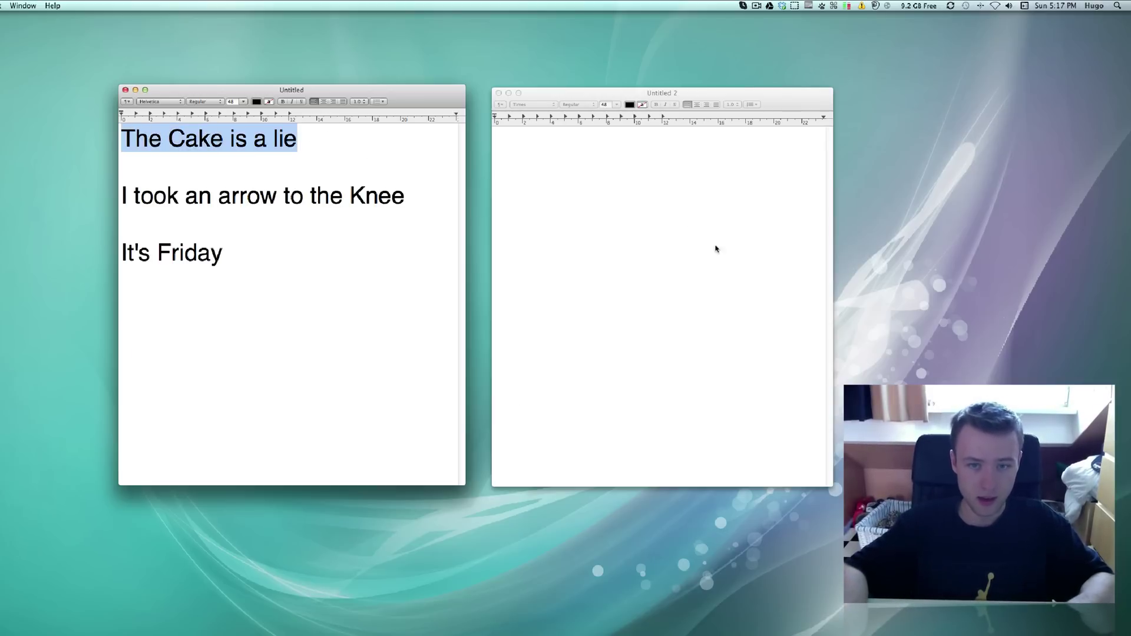
left_click(590, 230)
key("super+v")
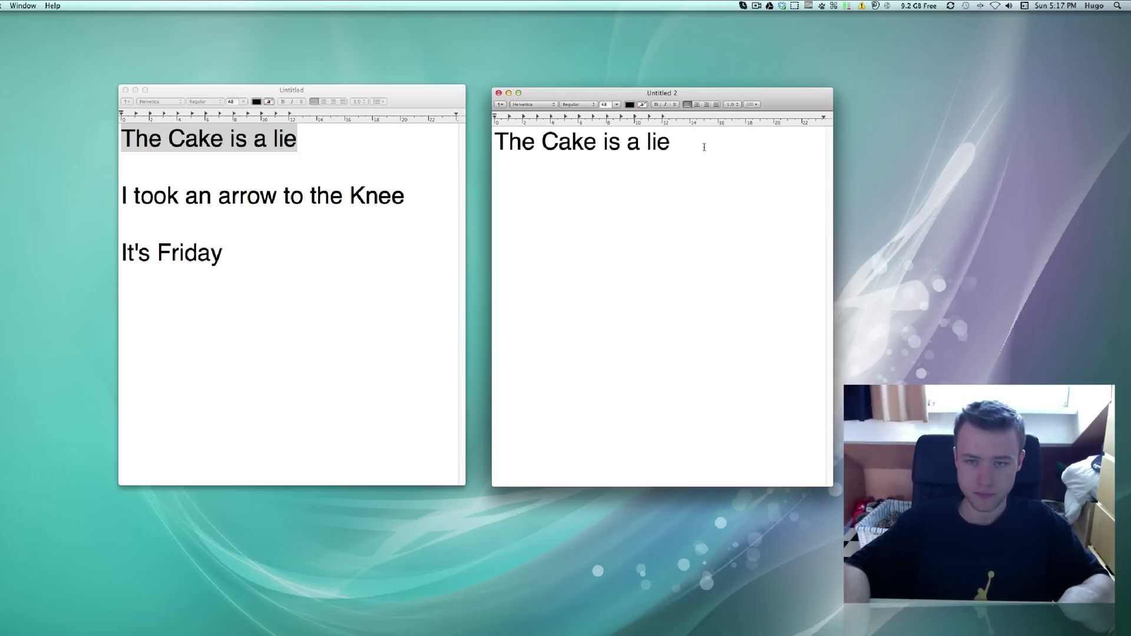
key("super+a")
key("BackSpace")
Deselect the first line of the Untitled document and copy the line "I took an arrow to the Knee"
left_click(317, 154)
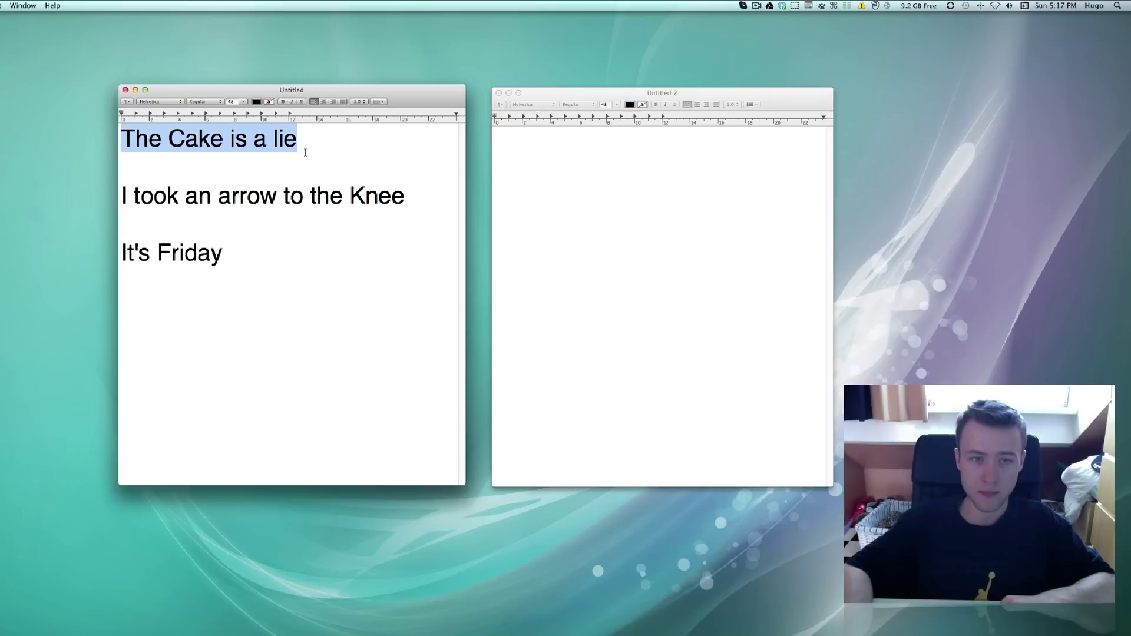
left_click(335, 145)
left_click_drag(327, 136, 284, 139)
left_click(398, 151)
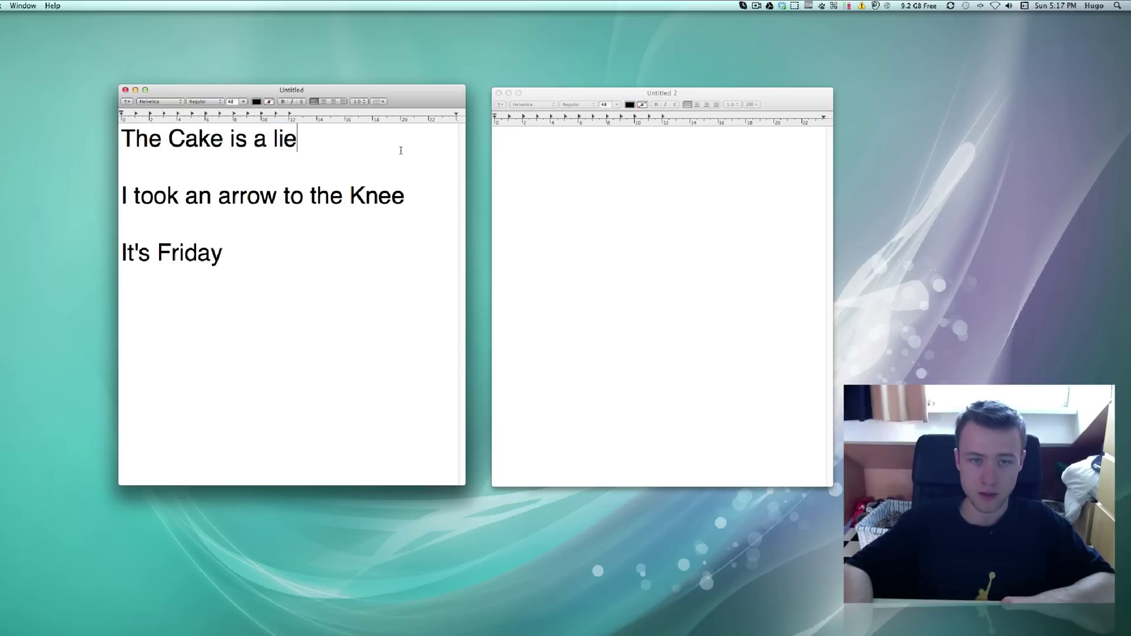
left_click_drag(414, 197, 119, 192)
key("super+c")
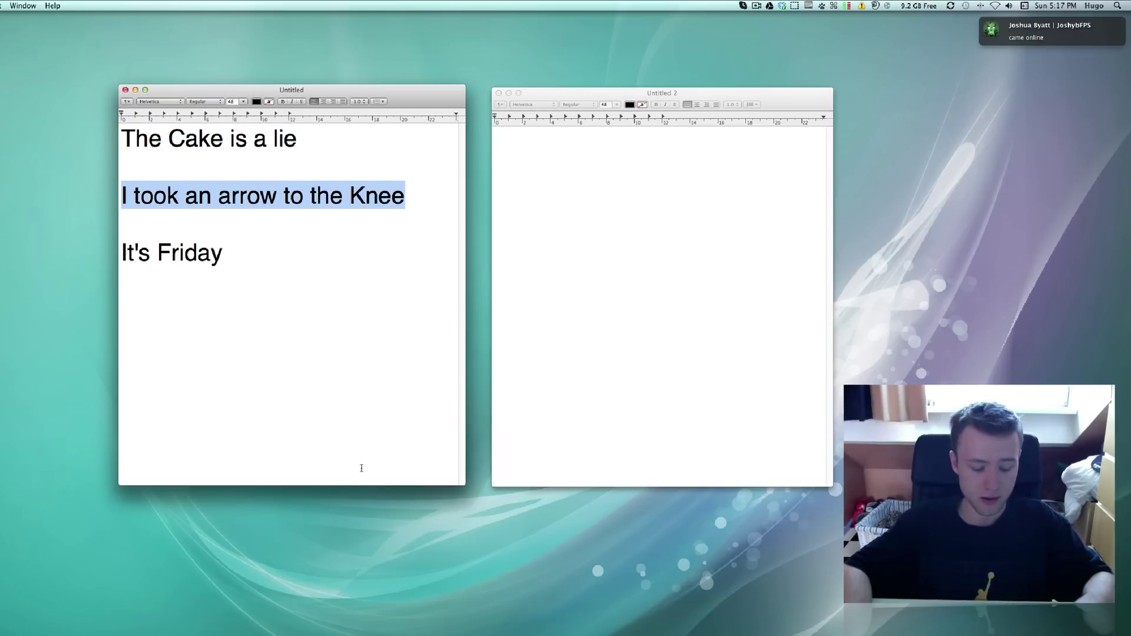
Paste the copied line "I took an arrow to the Knee" into Untitled 2 and undo the paste
left_click(561, 229)
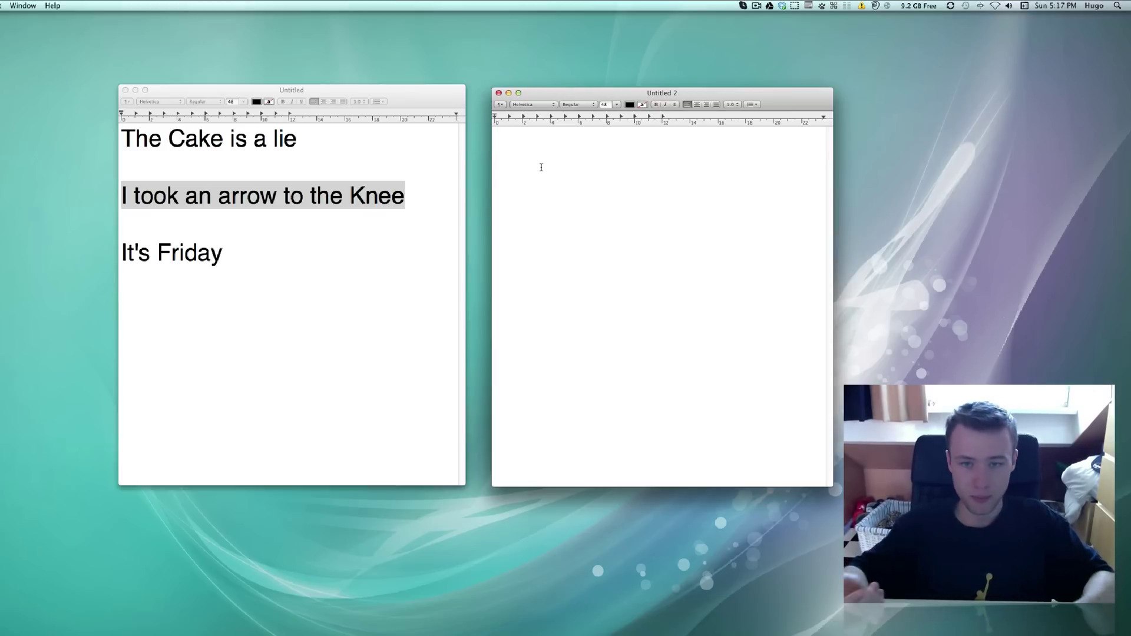
key("super+v")
key("super+z")
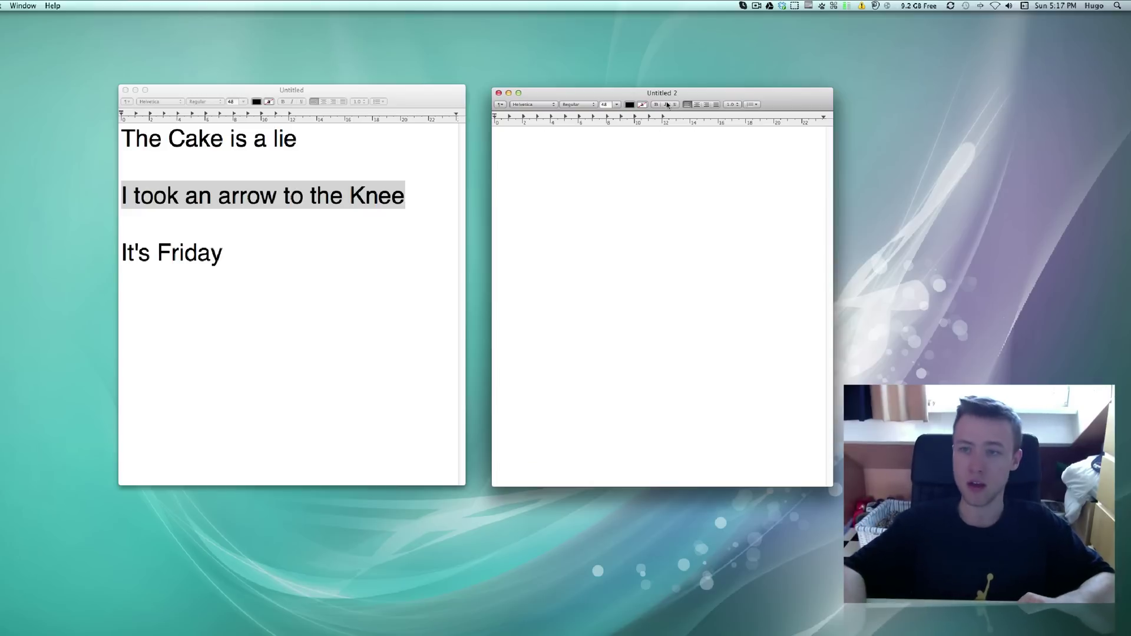
Insert "The Cake is a lie" into Untitled 2 twice, using the CopyPaste Pro clip history
left_click(837, 6)
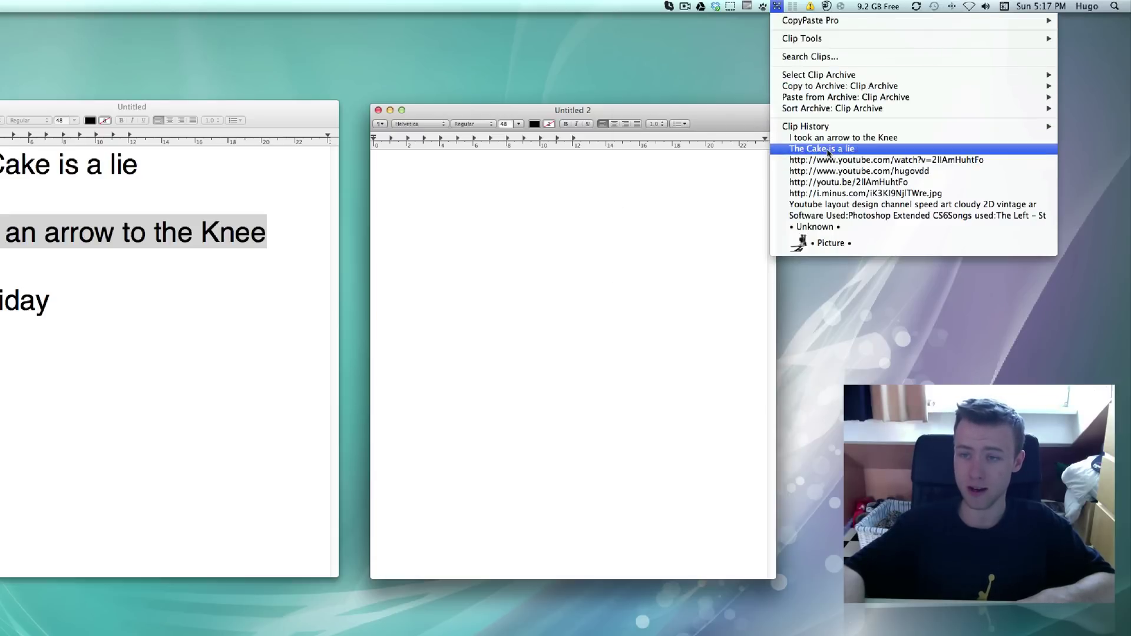
left_click(828, 149)
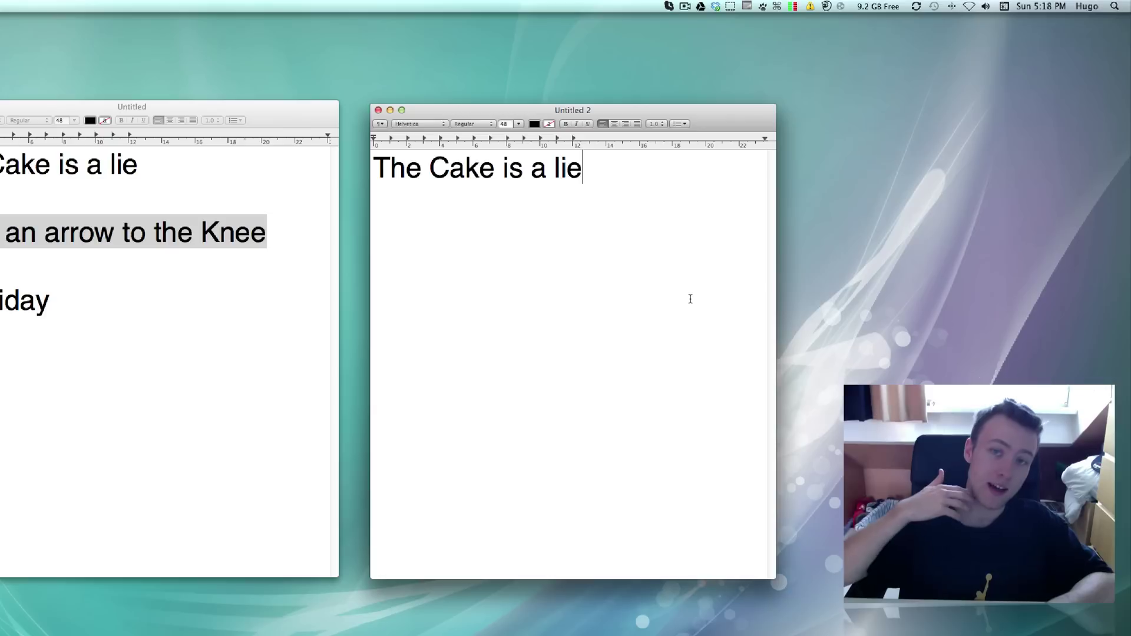
type("The Cake is a lie")
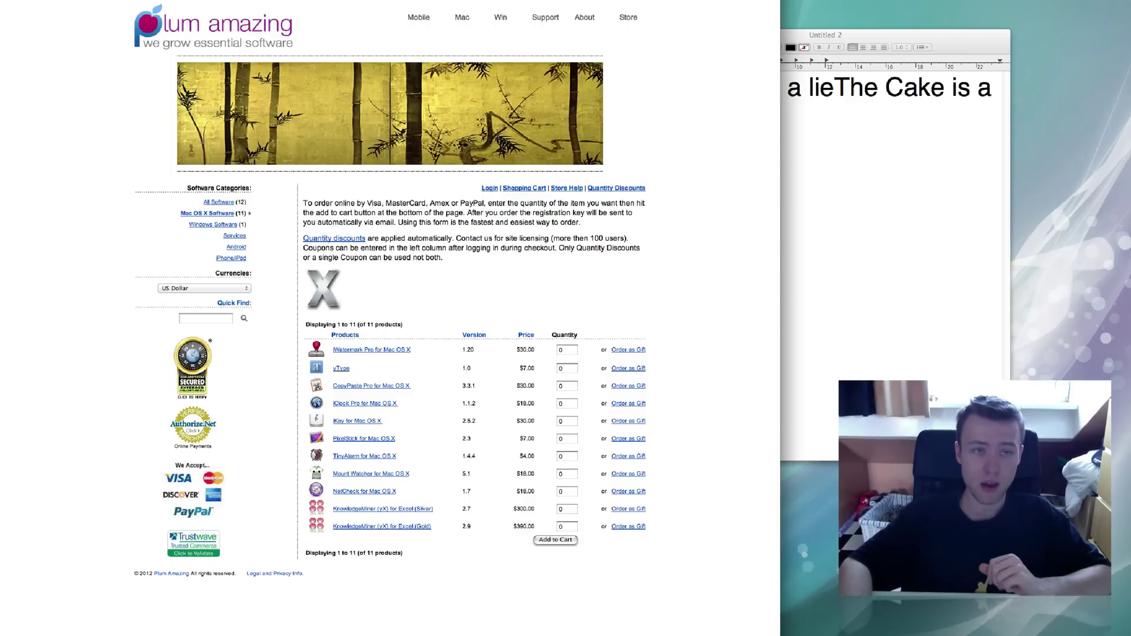
Show the Jumpcut page in Chrome, look through the iCopy page in the App Store, and minimize the App Store window
key("ctrl+Tab")
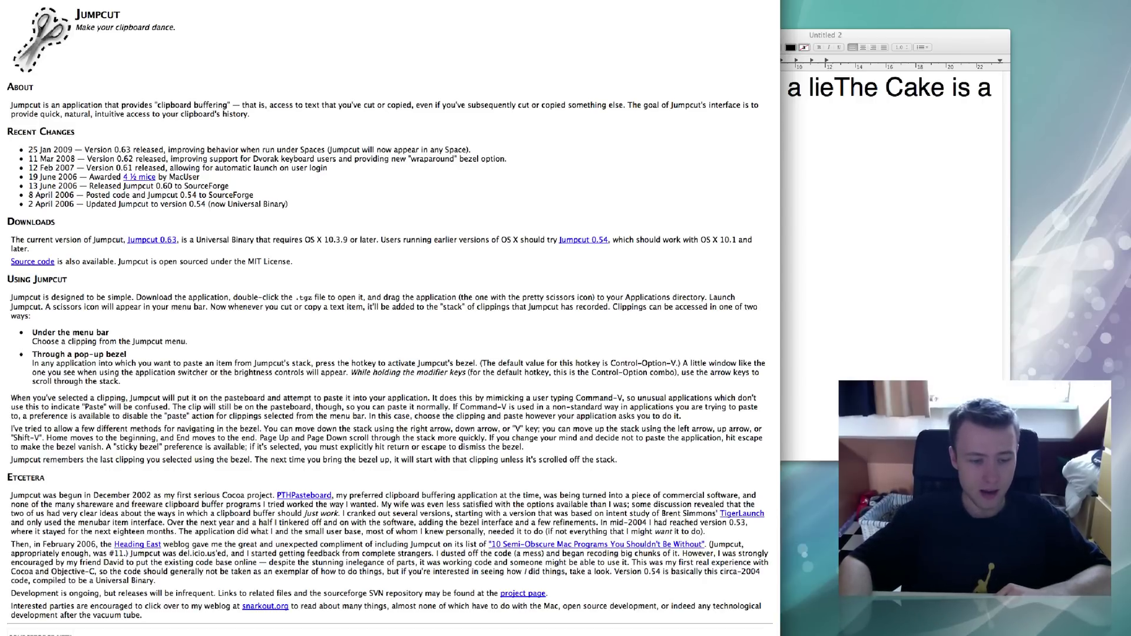
left_click(195, 634)
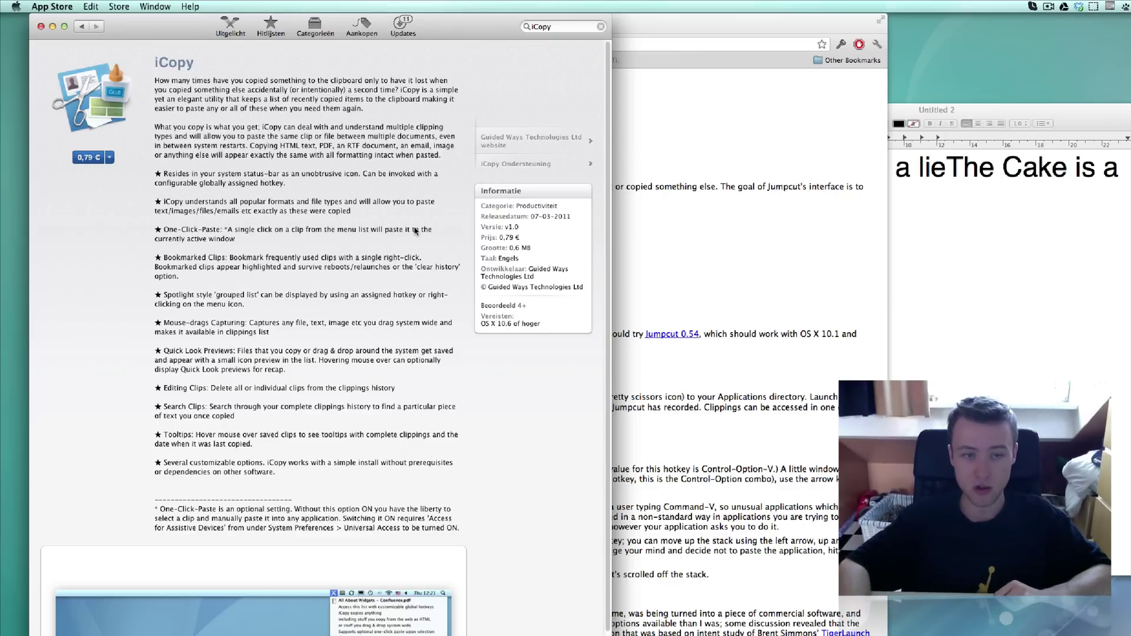
scroll(414, 231, "down", 5)
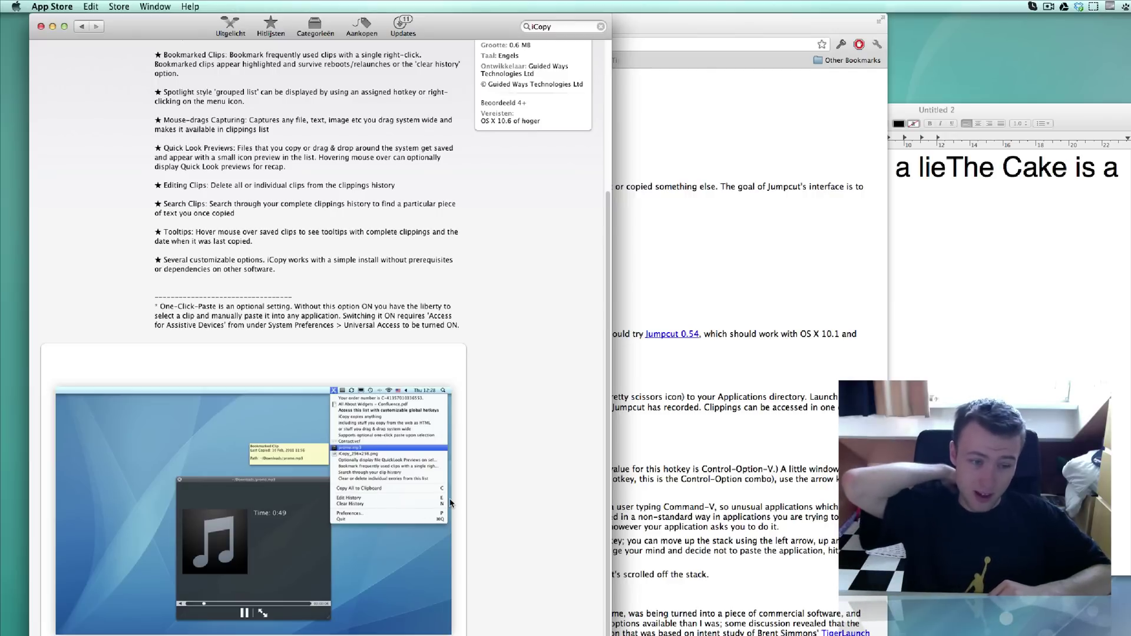
scroll(427, 506, "up", 5)
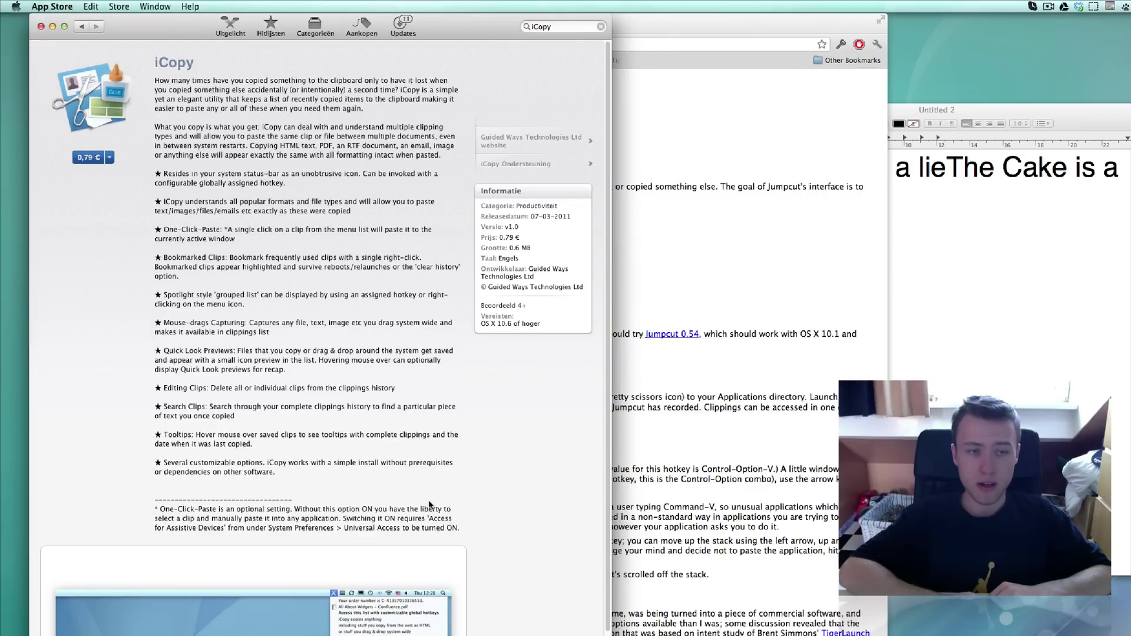
left_click(52, 27)
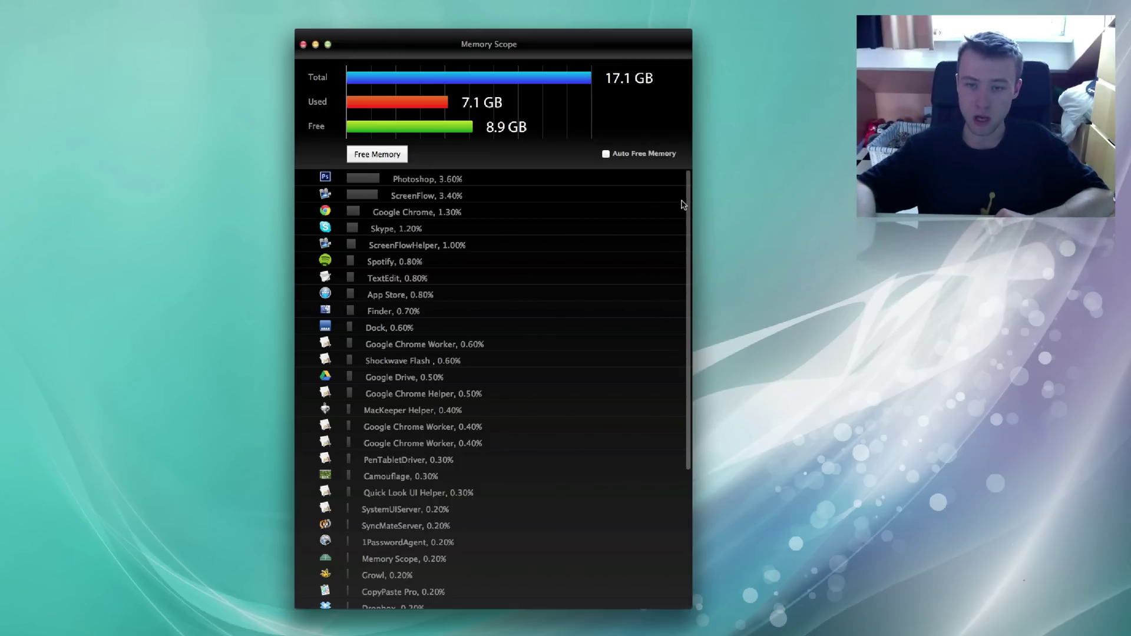
Look through the memory usage of the running applications in Memory Scope, including the Photoshop entry
left_click_drag(688, 189, 626, 371)
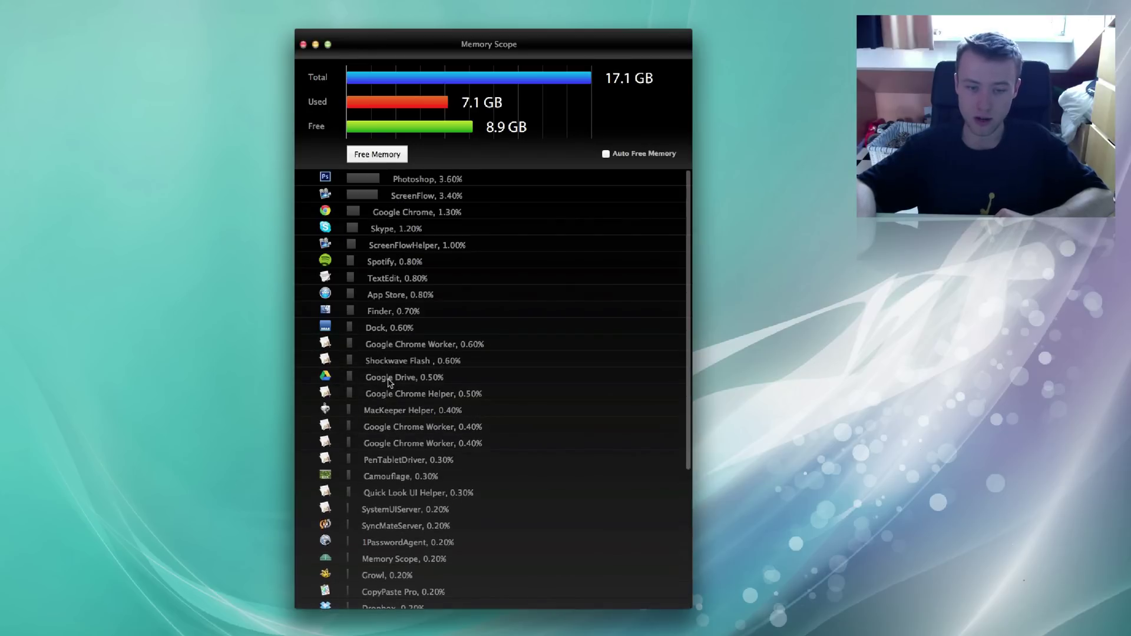
scroll(393, 386, "down", 6)
scroll(399, 390, "up", 6)
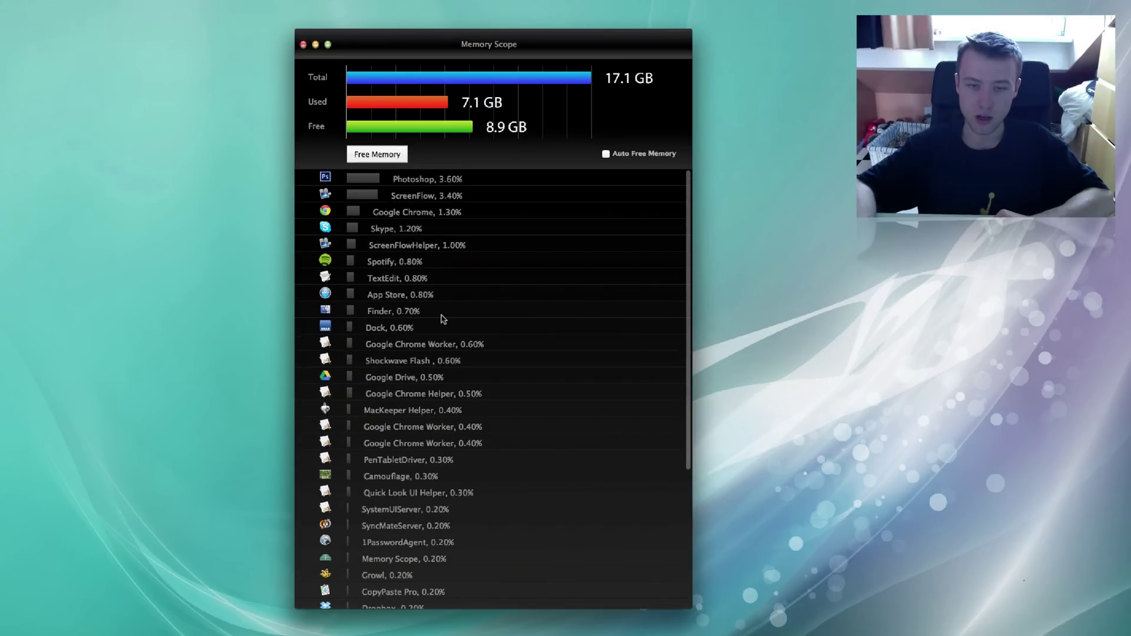
left_click(427, 182)
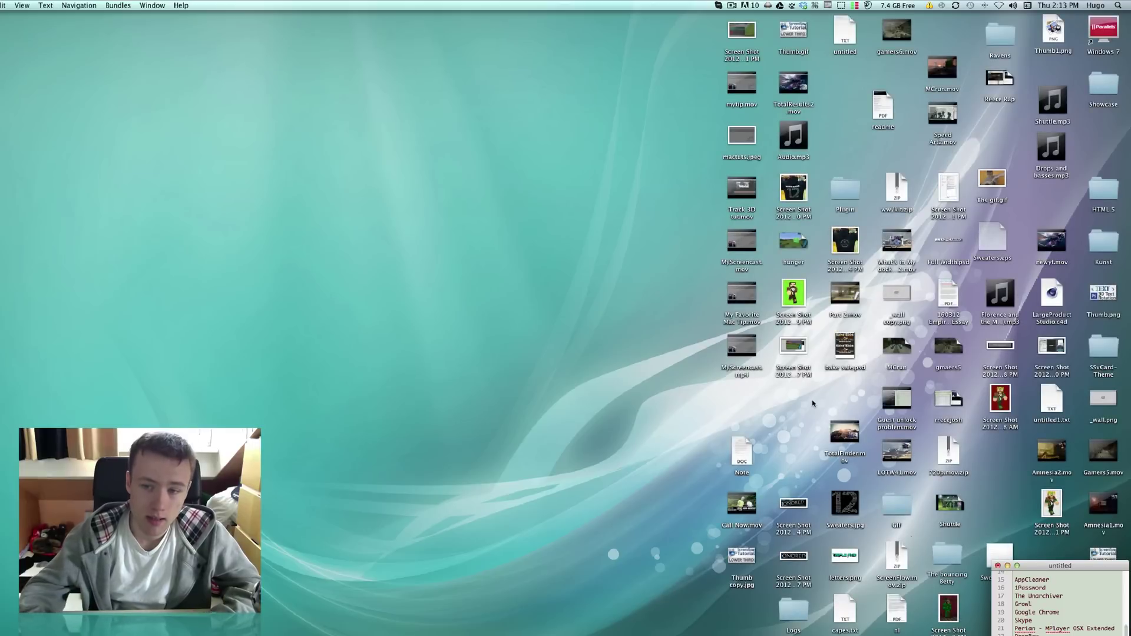
Review and close the Camouflage preferences, and open the Desktop folder from the bare wallpaper and close it again
left_click_drag(658, 43, 662, 494)
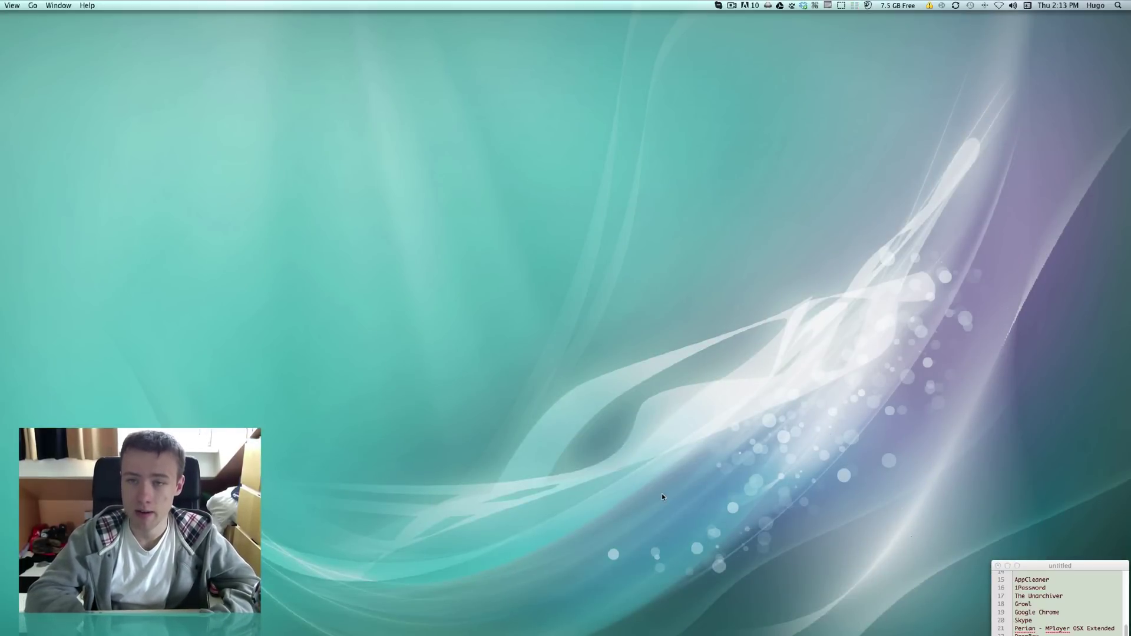
left_click(828, 5)
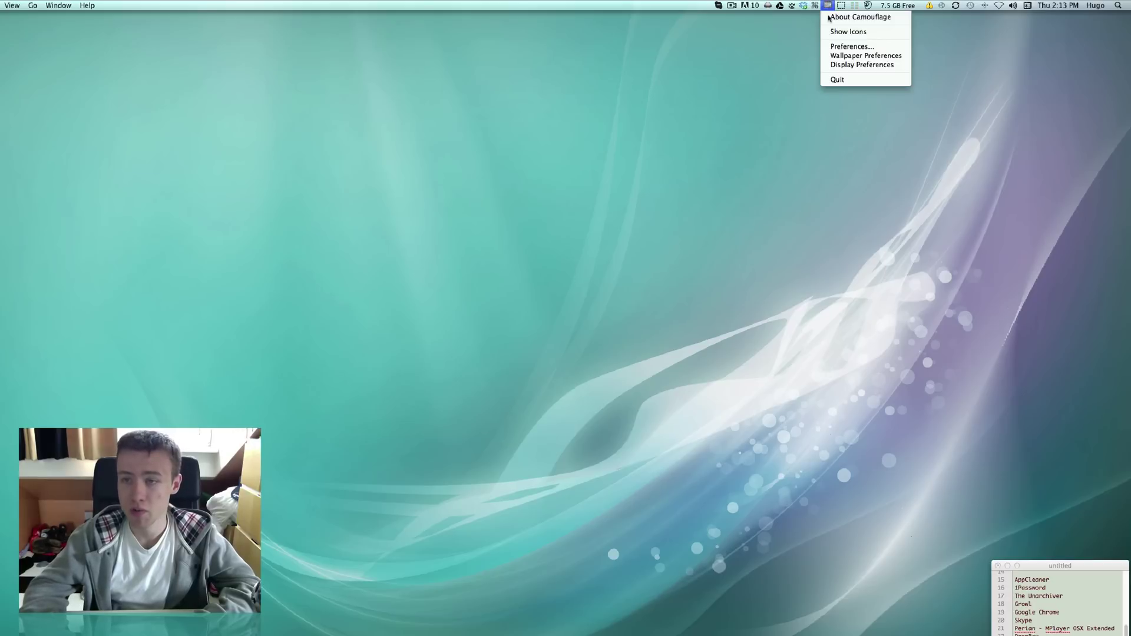
left_click(852, 46)
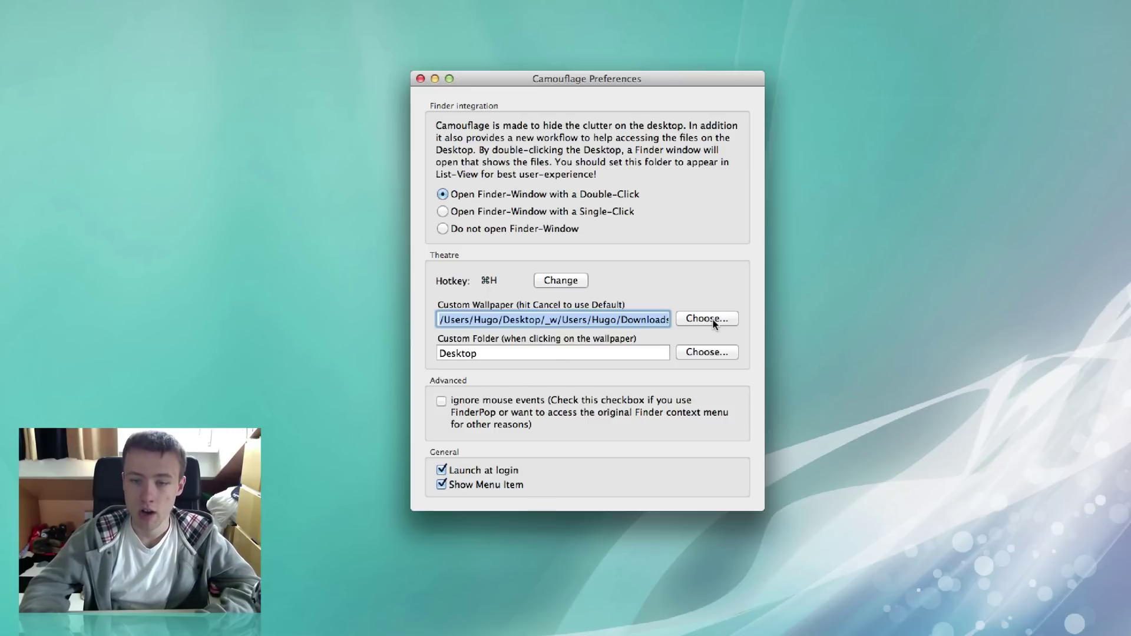
left_click(420, 78)
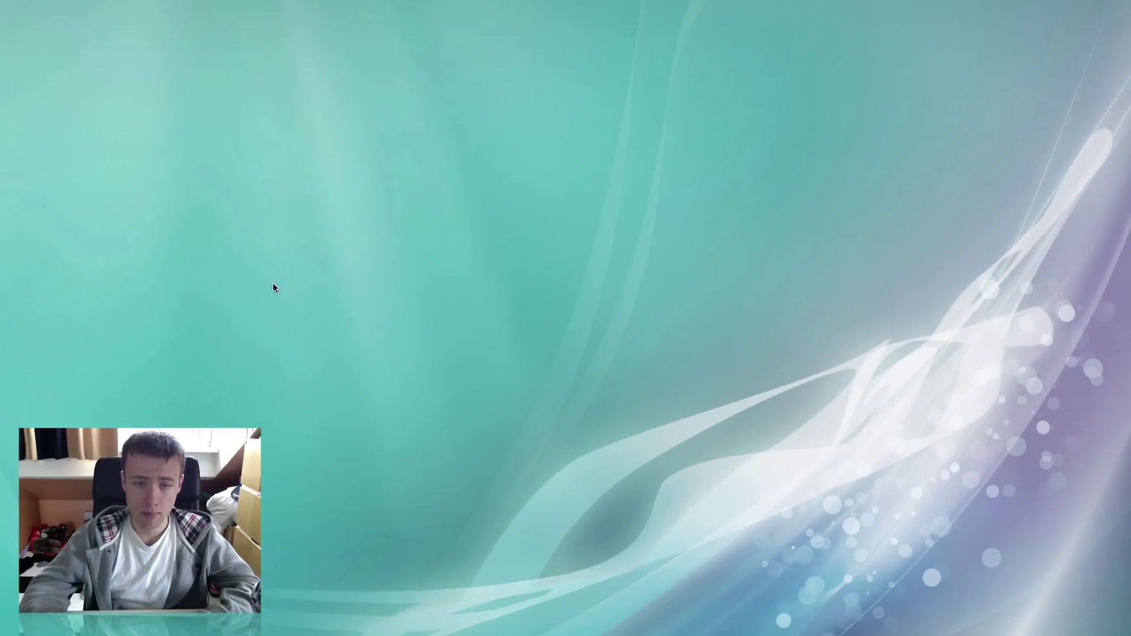
double_click(258, 282)
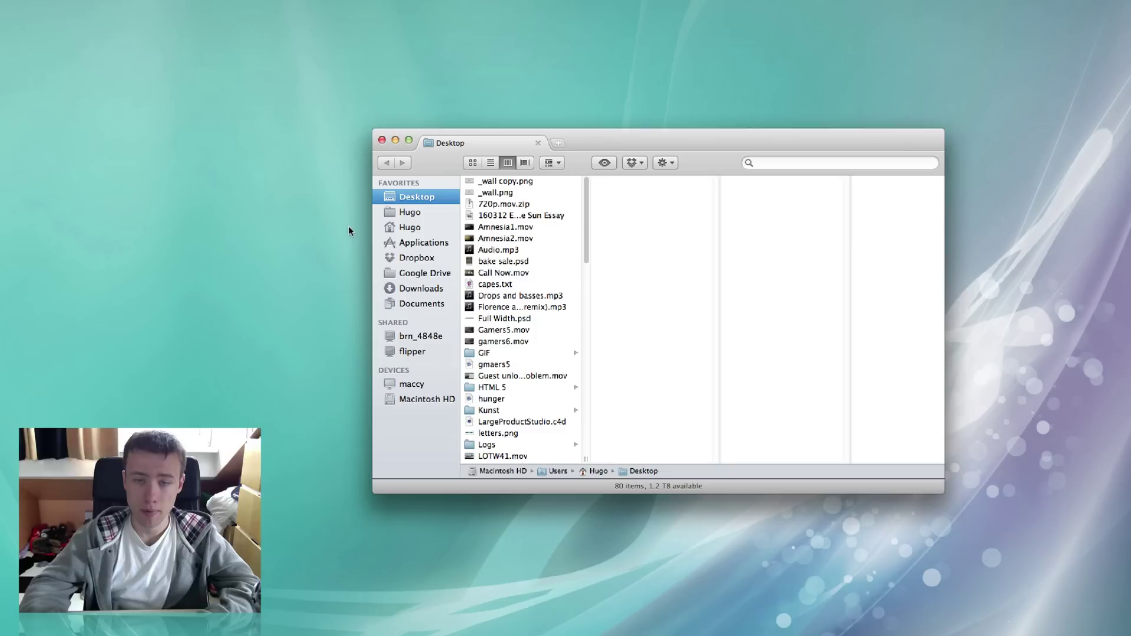
key("super+w")
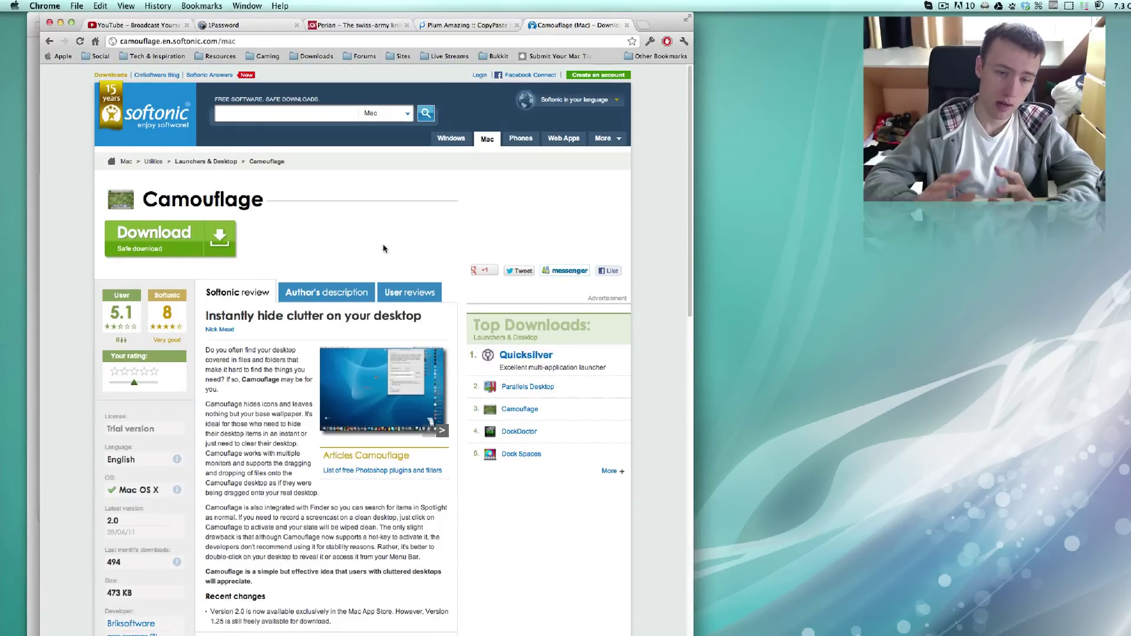
Look over the Camouflage download page on Softonic in Chrome and its page in the App Store
scroll(383, 248, "down", 3)
scroll(400, 241, "up", 3)
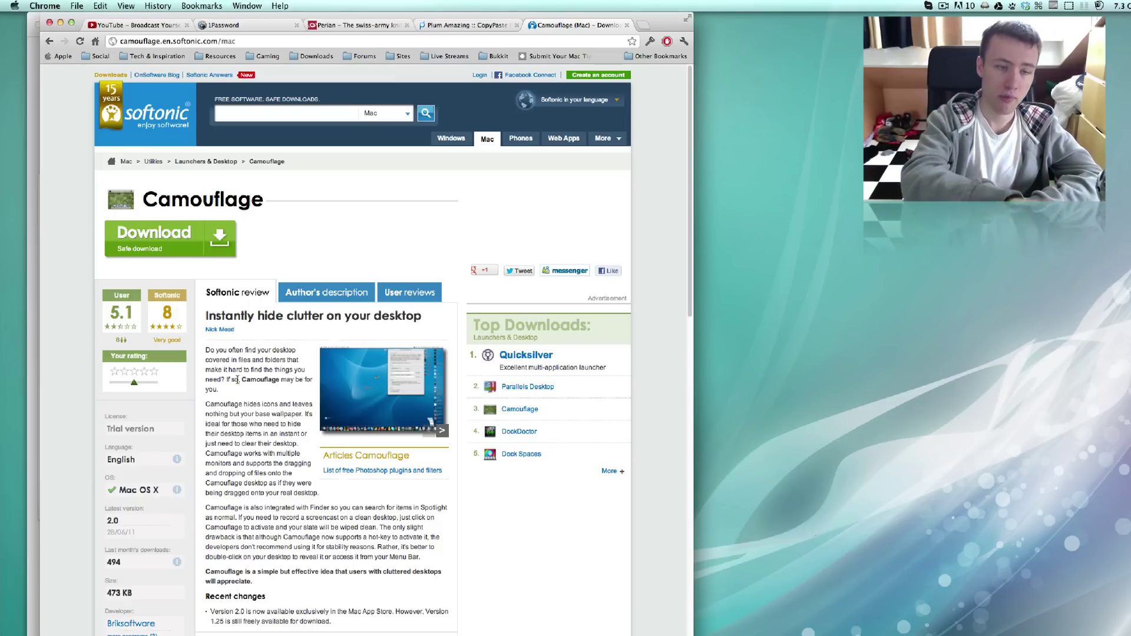
left_click(27, 164)
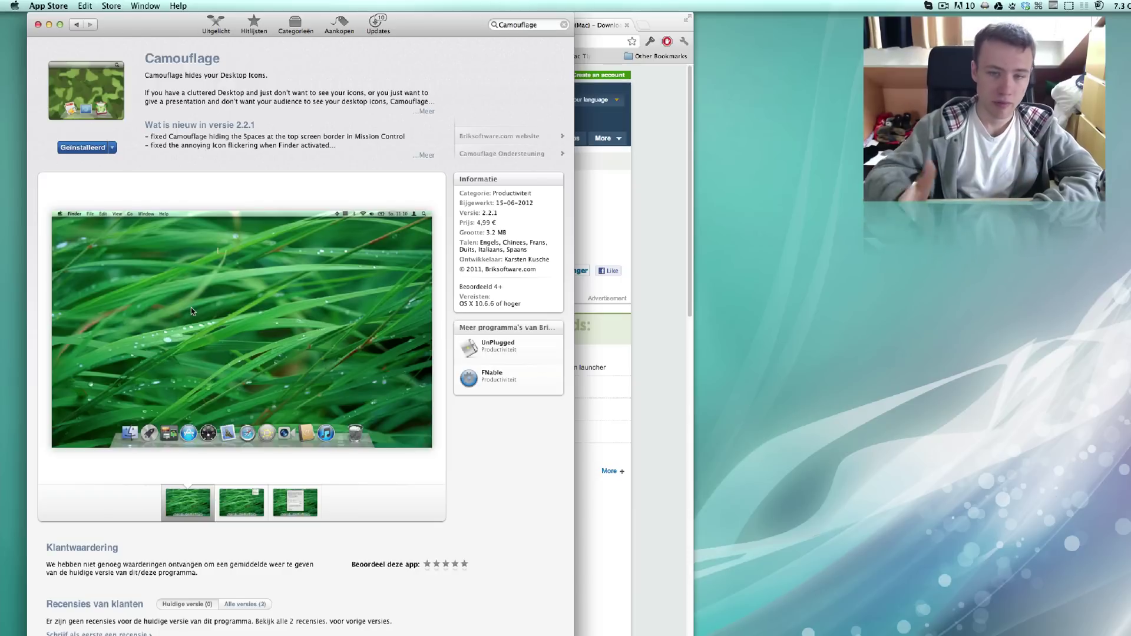
left_click(648, 303)
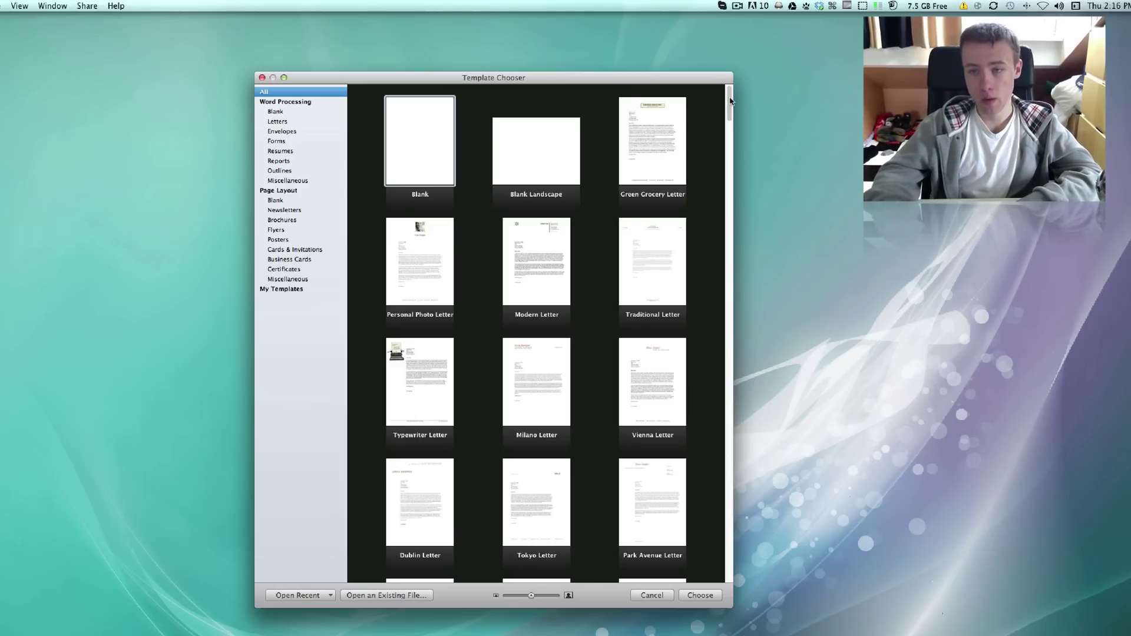
Create a Pages document from the School Report template and replace the first body paragraph below the photo caption with "hghj"
left_click_drag(730, 103, 730, 256)
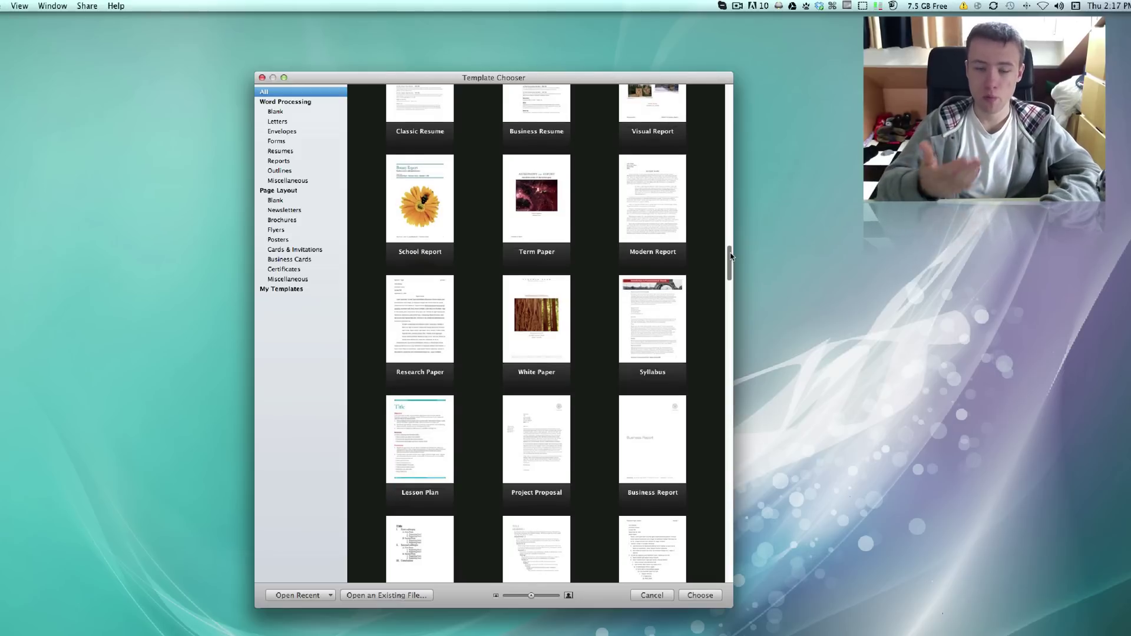
double_click(433, 196)
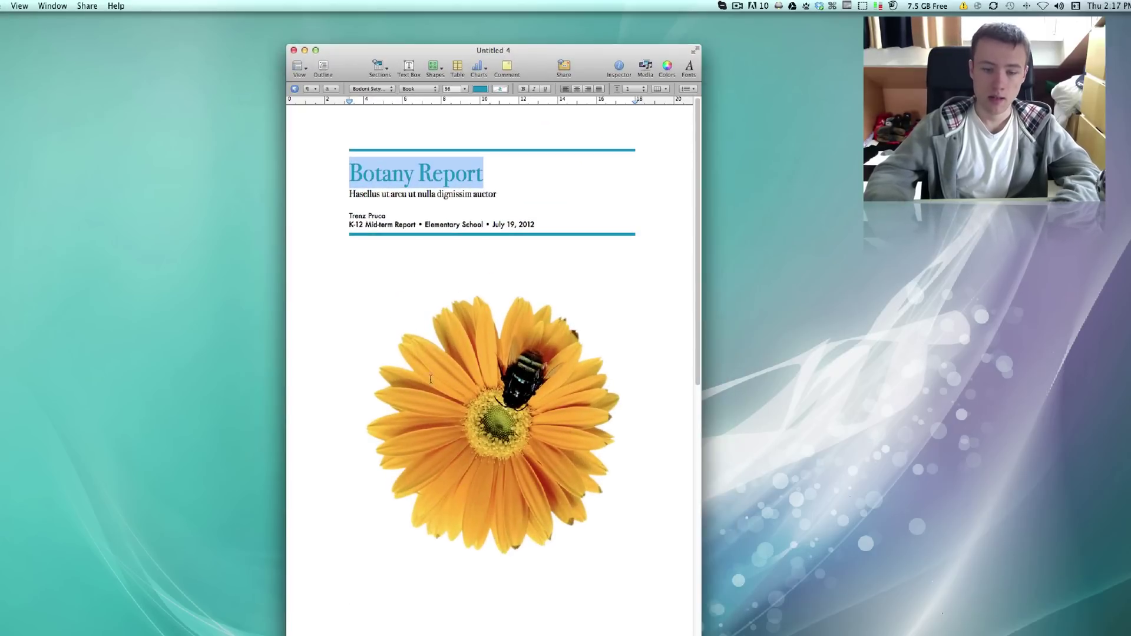
scroll(430, 379, "down", 15)
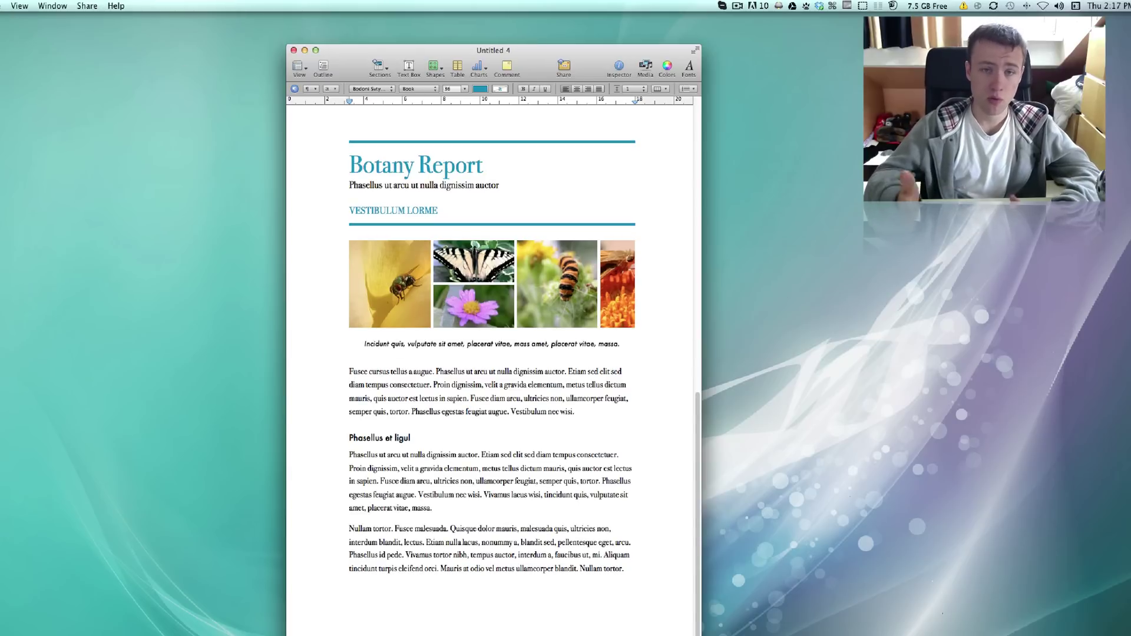
left_click(465, 394)
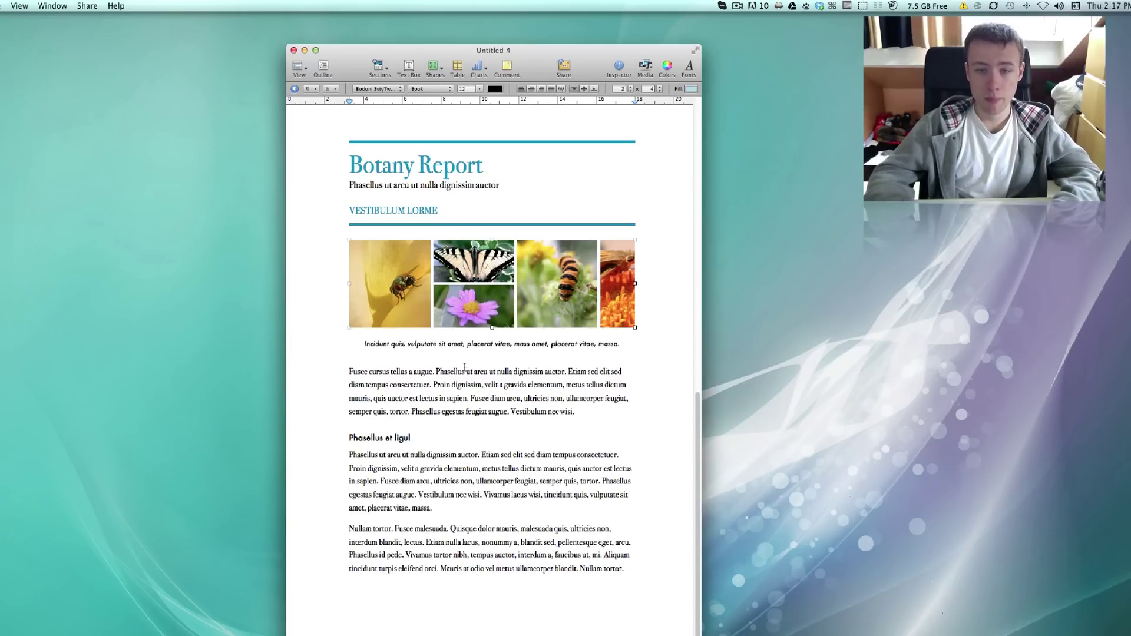
triple_click(464, 394)
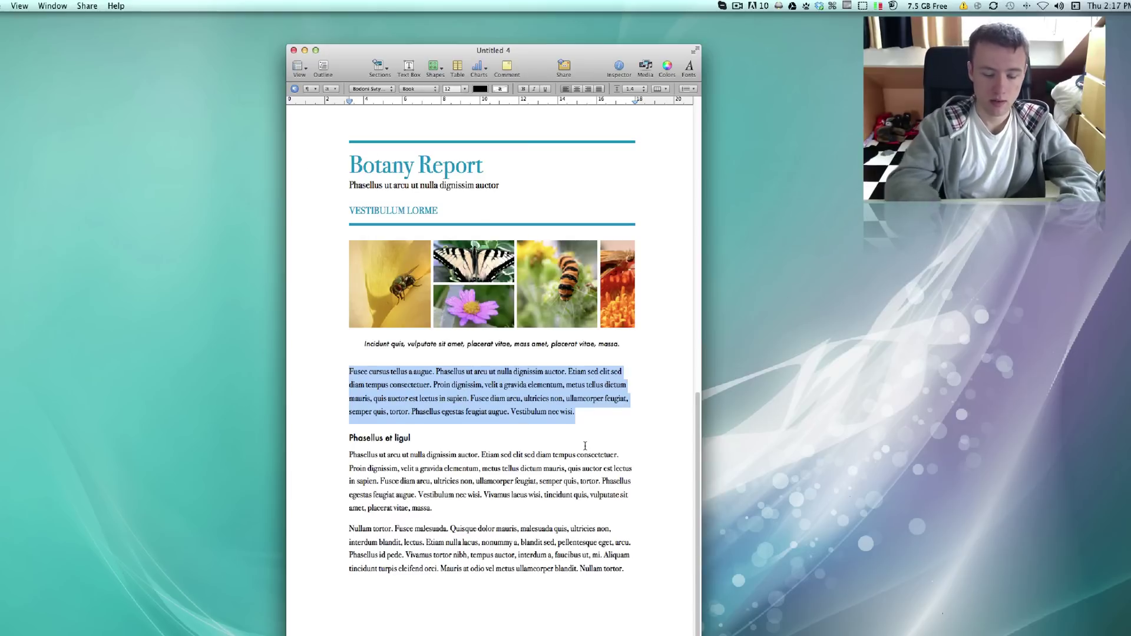
type("hghj")
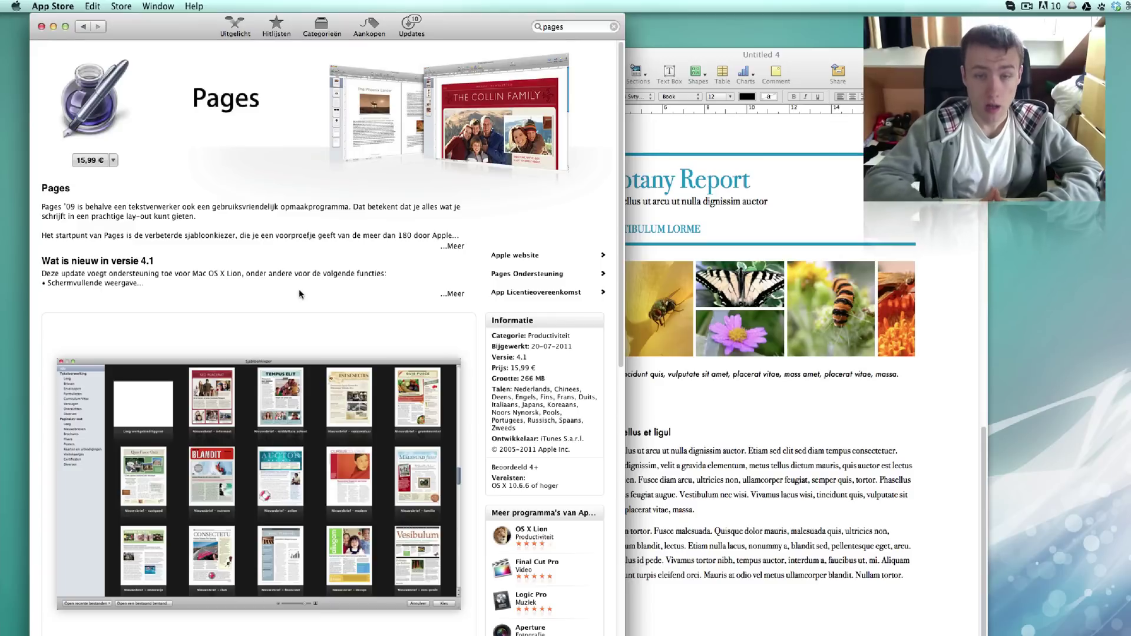
Minimize the App Store and look over the homepage of the Bean word processor in Chrome
left_click(53, 27)
left_click(465, 634)
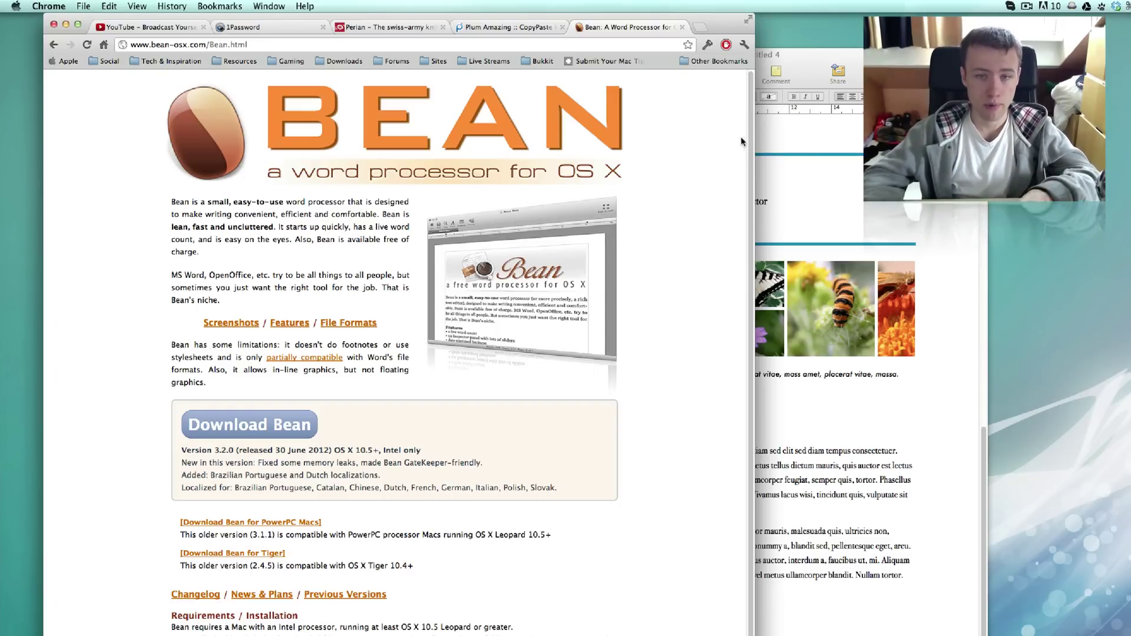
scroll(328, 234, "down", 3)
scroll(328, 233, "up", 3)
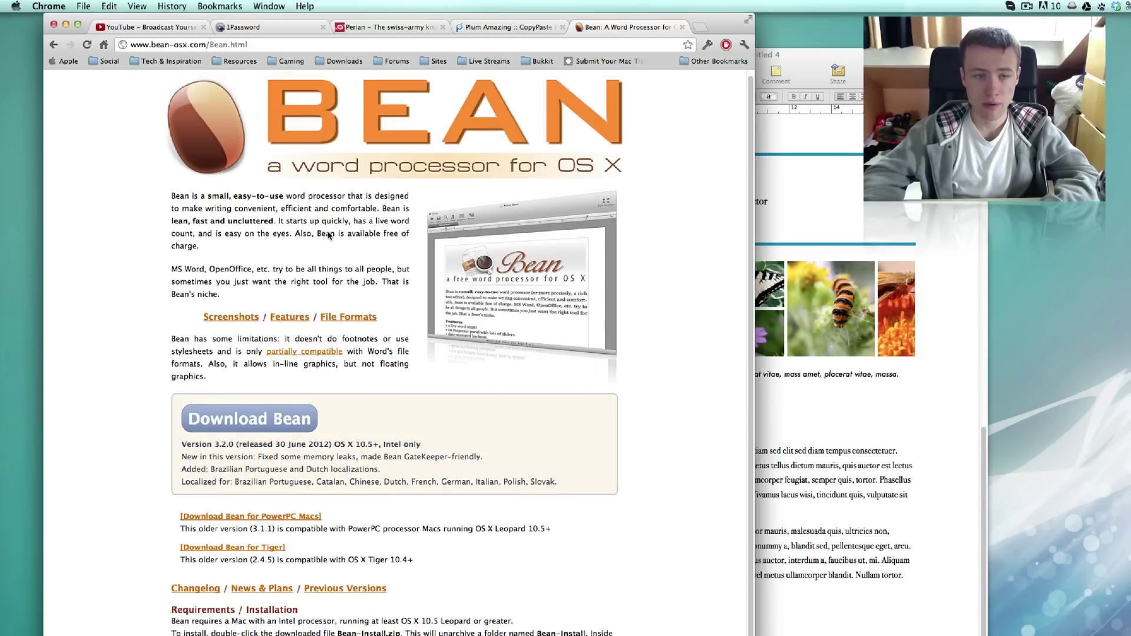
Open the Screenshots page of Bean and examine the images down to the letter template with the Bean logo
left_click(243, 318)
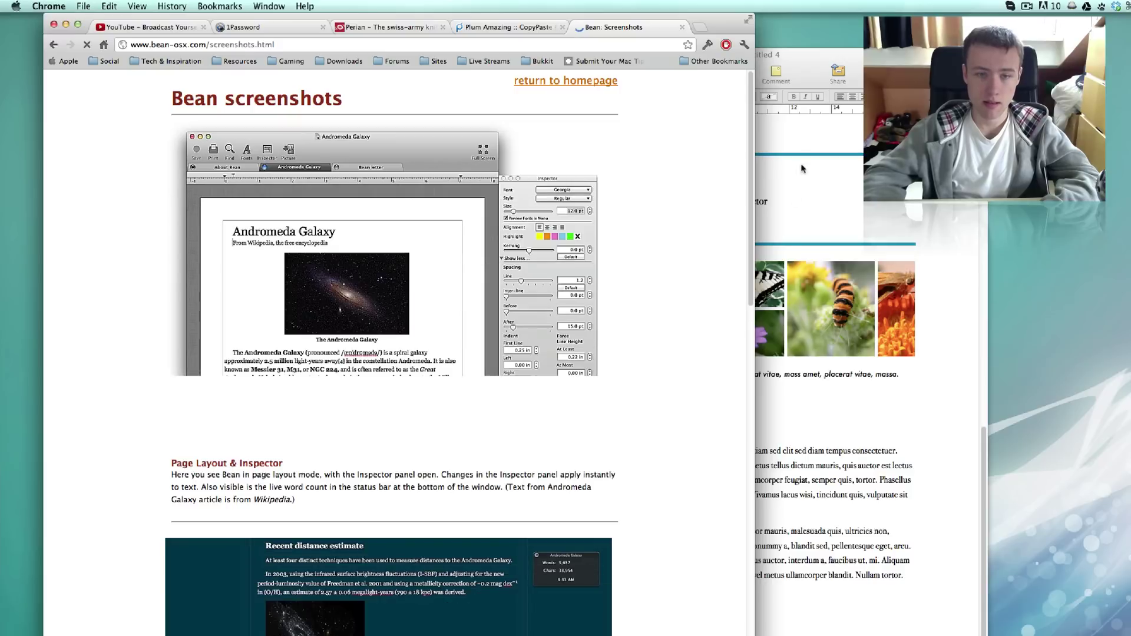
scroll(404, 287, "down", 3)
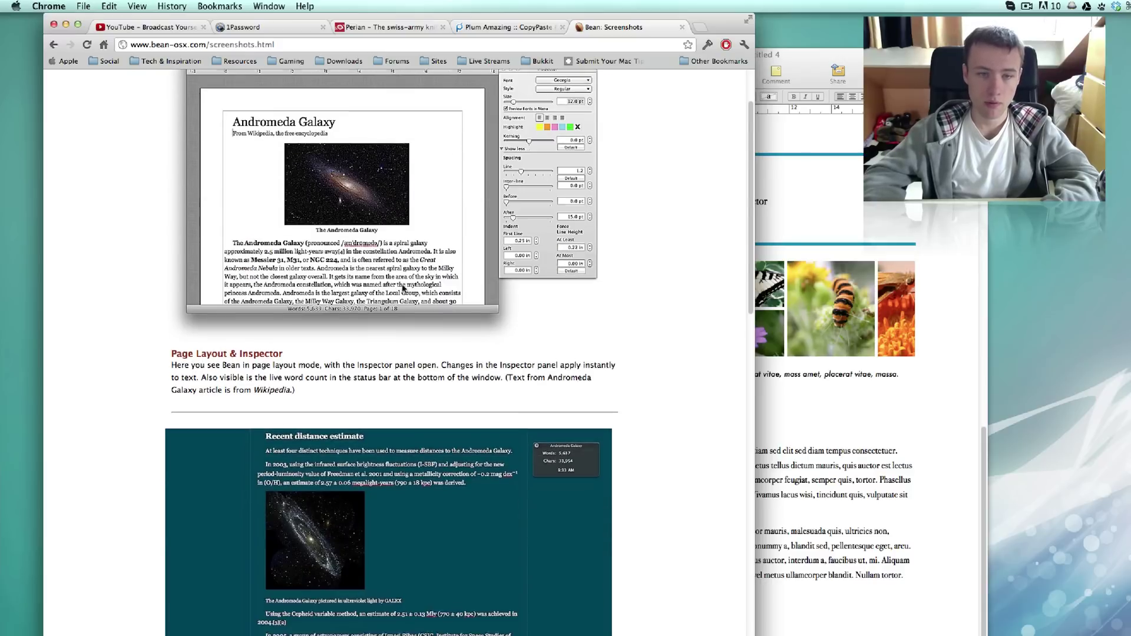
scroll(404, 287, "up", 2)
scroll(484, 250, "down", 5)
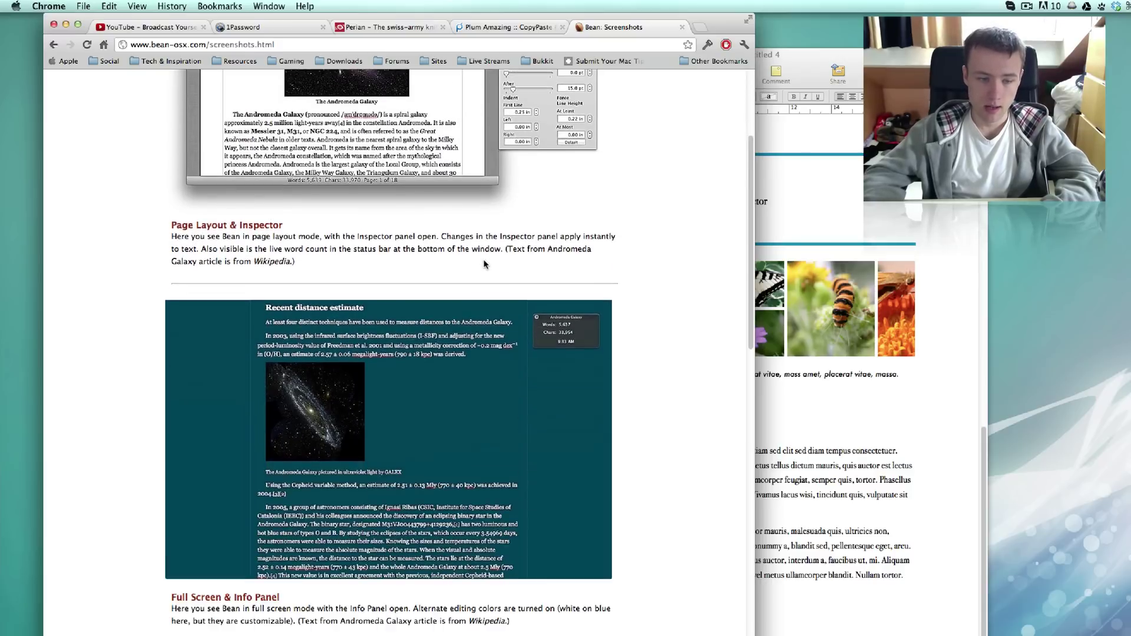
scroll(484, 264, "down", 15)
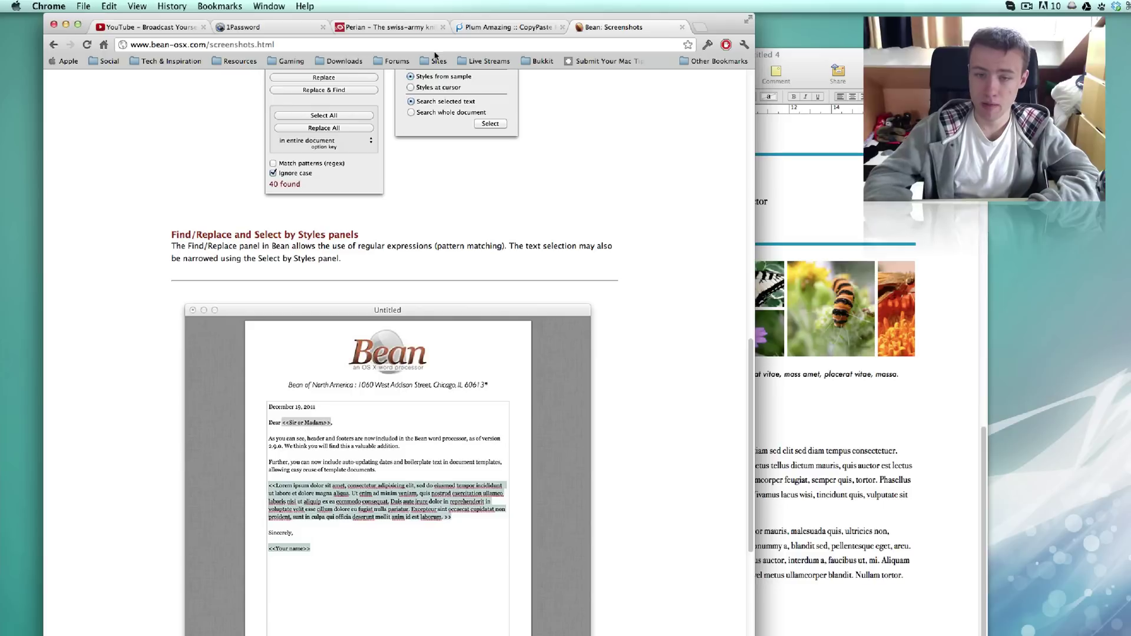
Switch to the Botany Report document in Pages, and minimize the Chrome and Pages windows
left_click(816, 231)
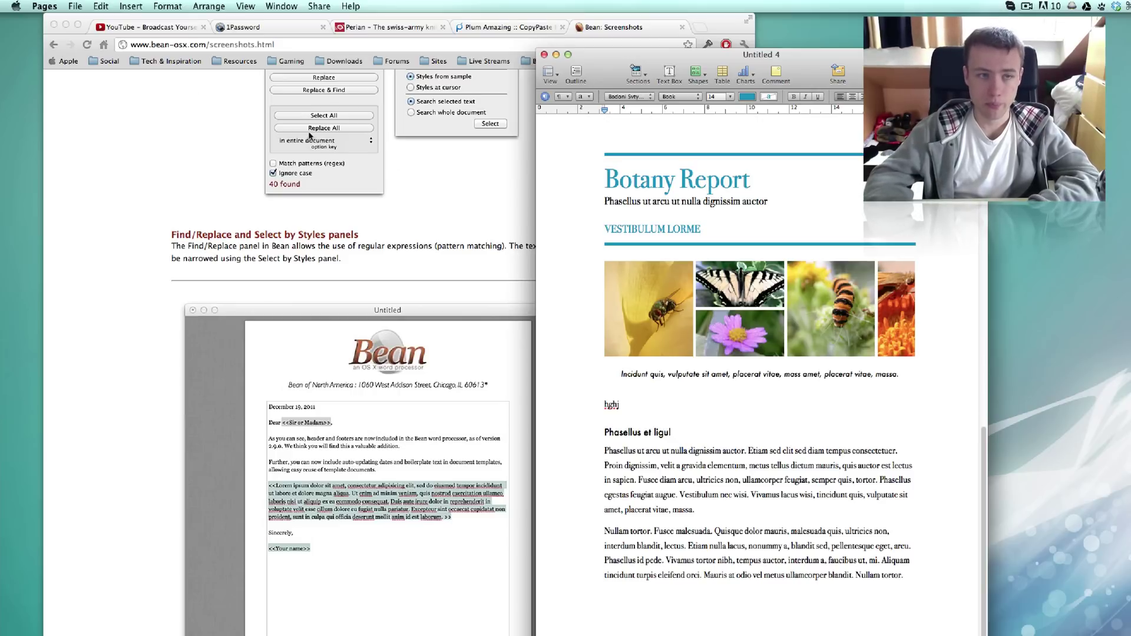
left_click(65, 25)
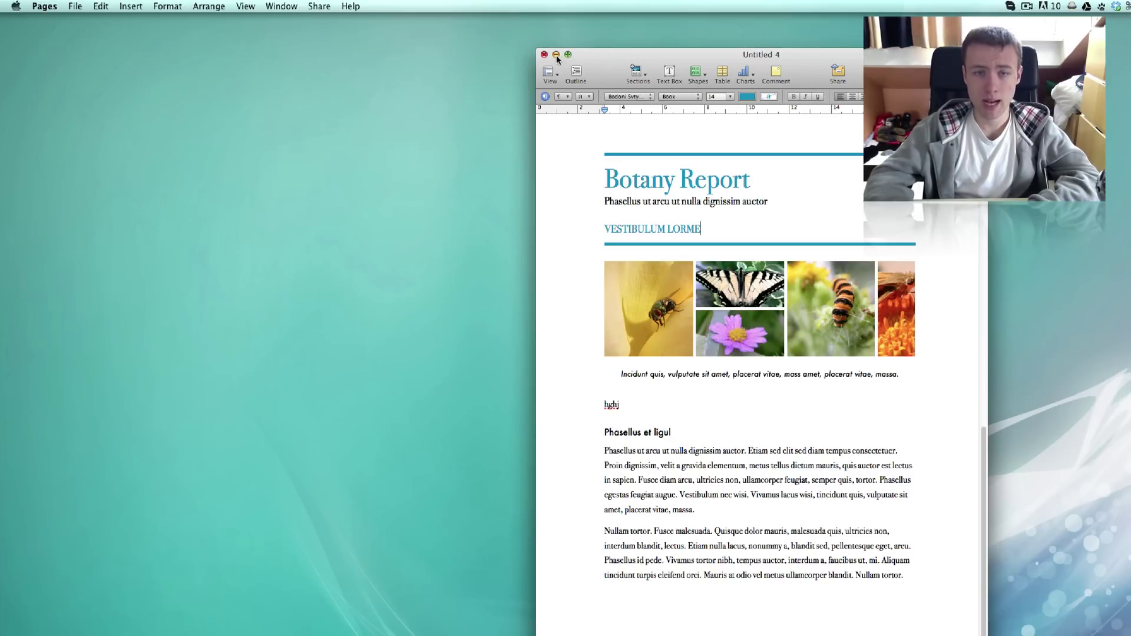
left_click(556, 55)
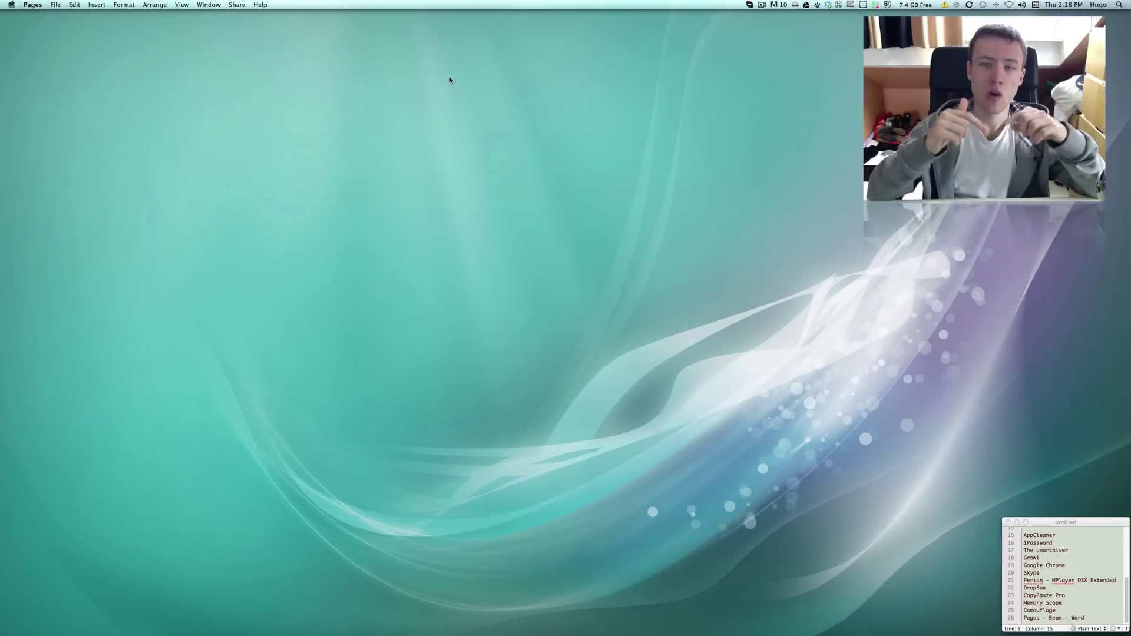